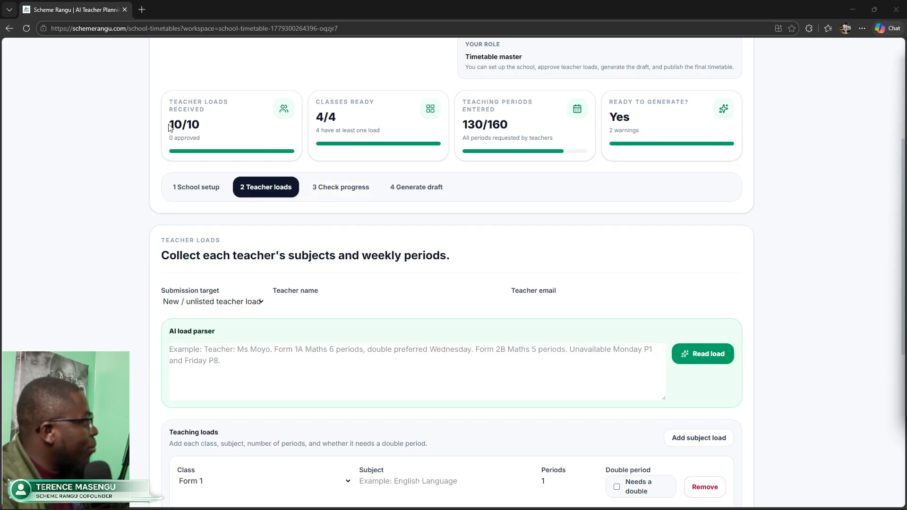
Step: Review the teacher loads received count on the load submission page
left_click_drag(169, 127, 204, 138)
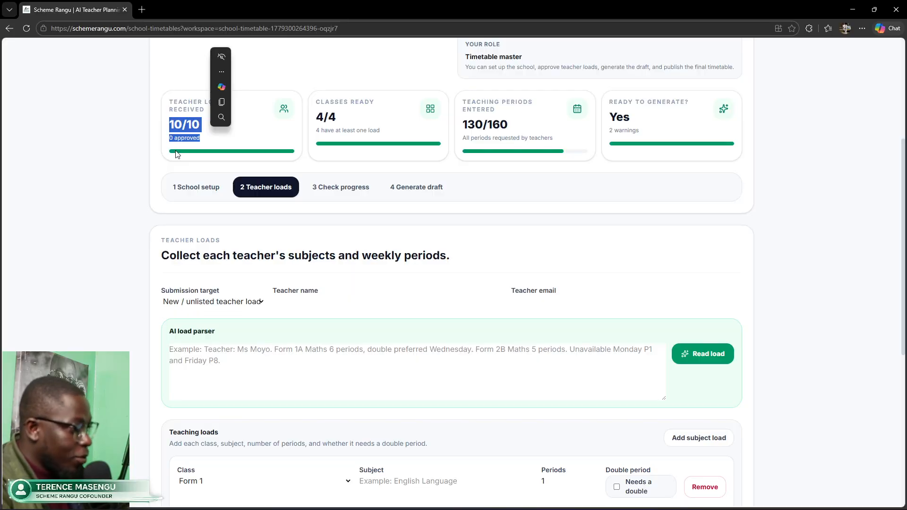
left_click(132, 183)
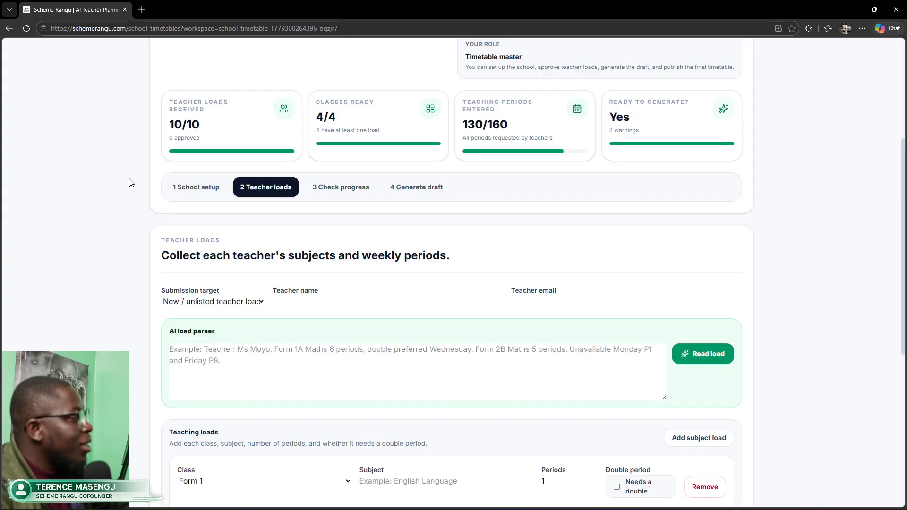
scroll(358, 286, "down", 2)
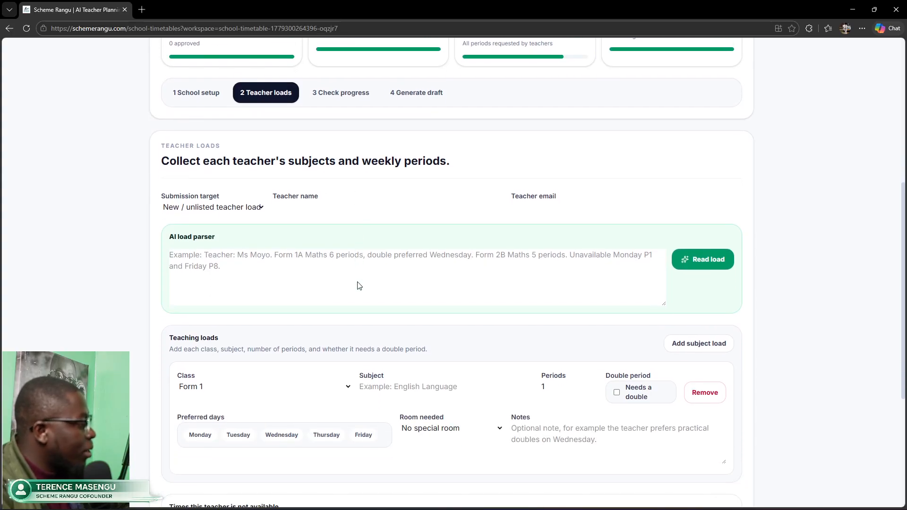
scroll(358, 282, "down", 2)
scroll(357, 286, "up", 3)
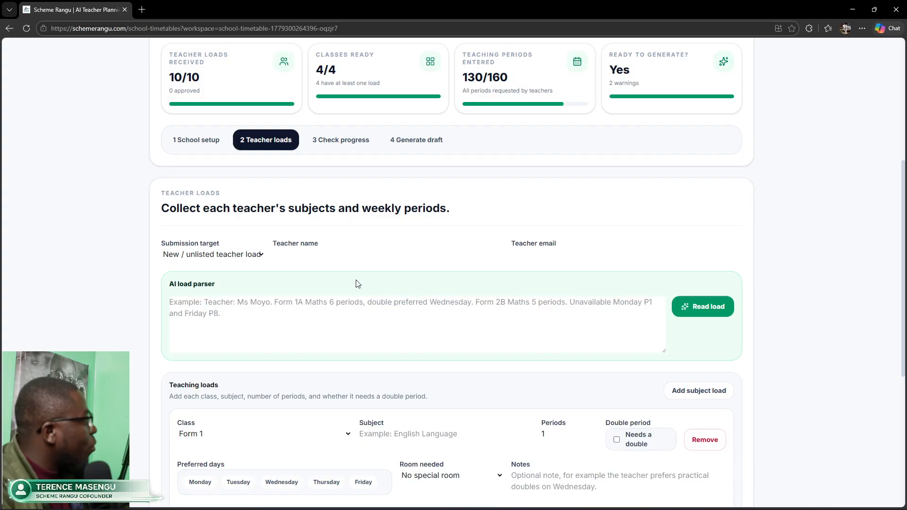
scroll(259, 257, "down", 1)
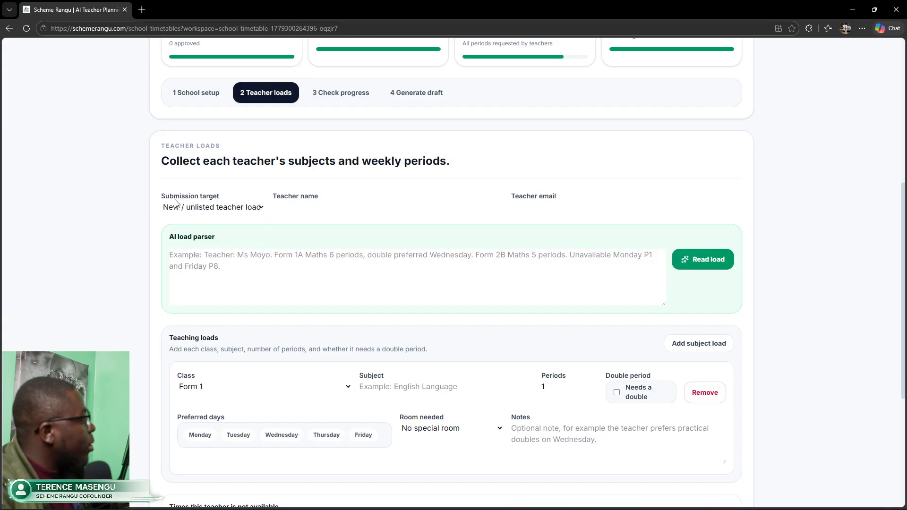
Step: Resubmit the unlisted teacher's load with Form 1 Geography at 2 periods and Thursday P6 available
left_click(260, 207)
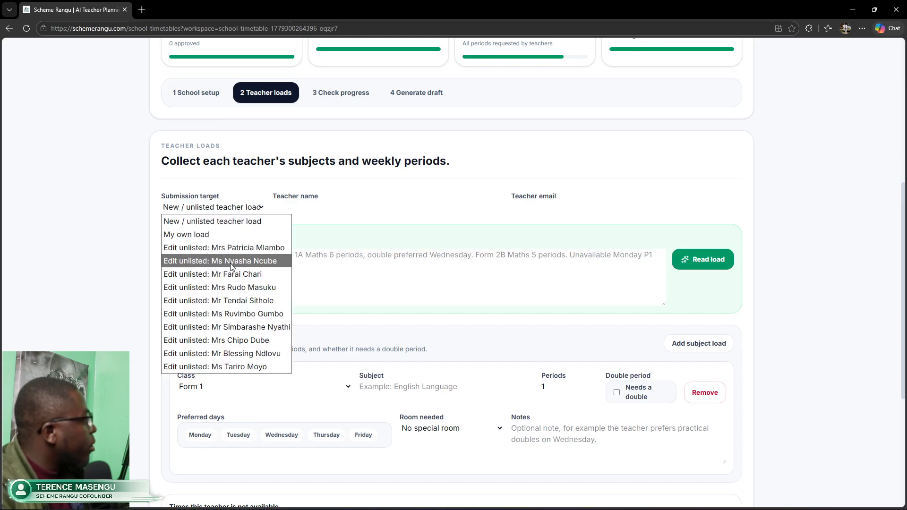
left_click(233, 288)
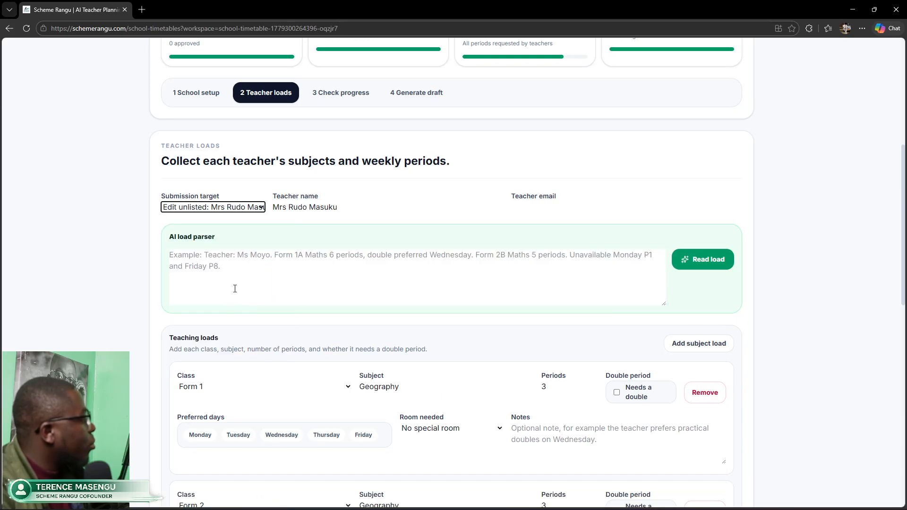
scroll(290, 296, "down", 3)
scroll(291, 296, "down", 3)
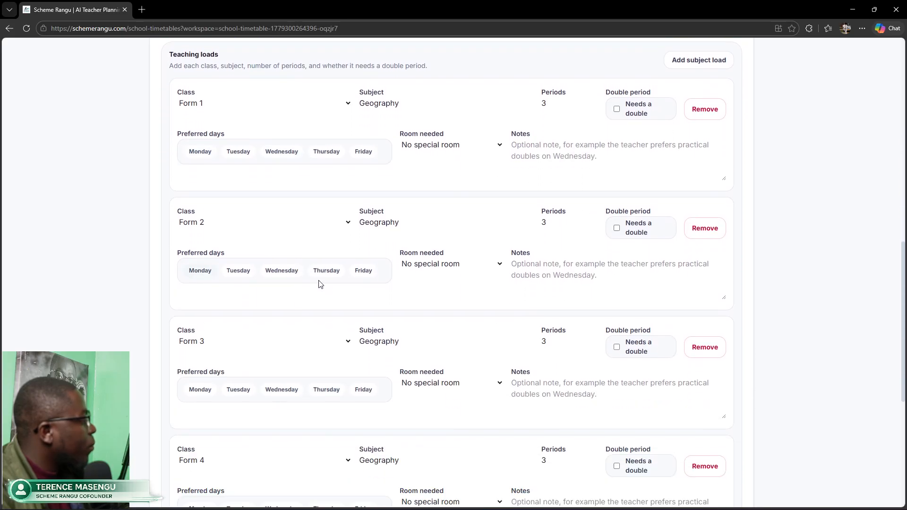
scroll(359, 260, "up", 1)
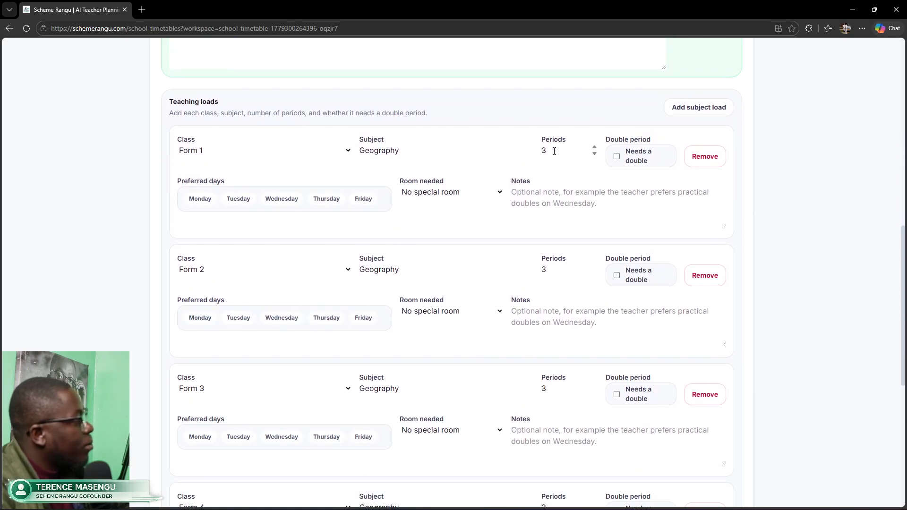
left_click(594, 154)
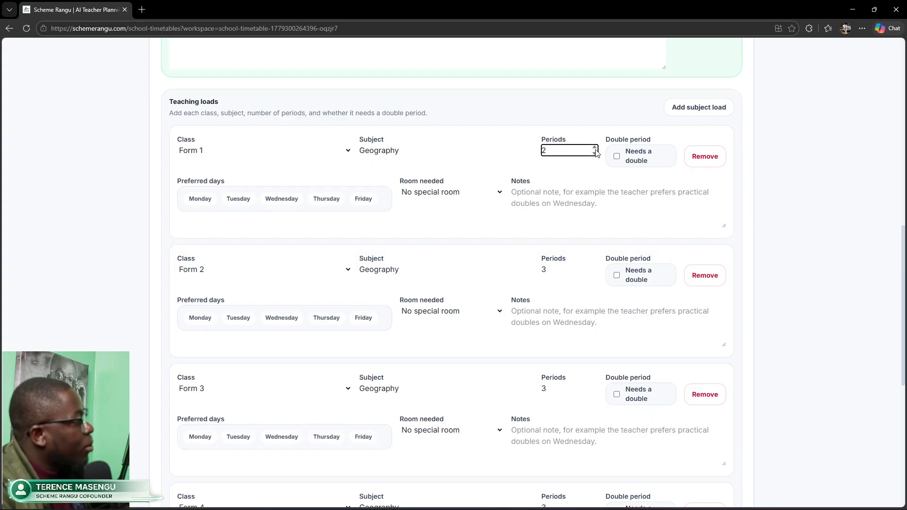
left_click(802, 220)
scroll(675, 288, "down", 5)
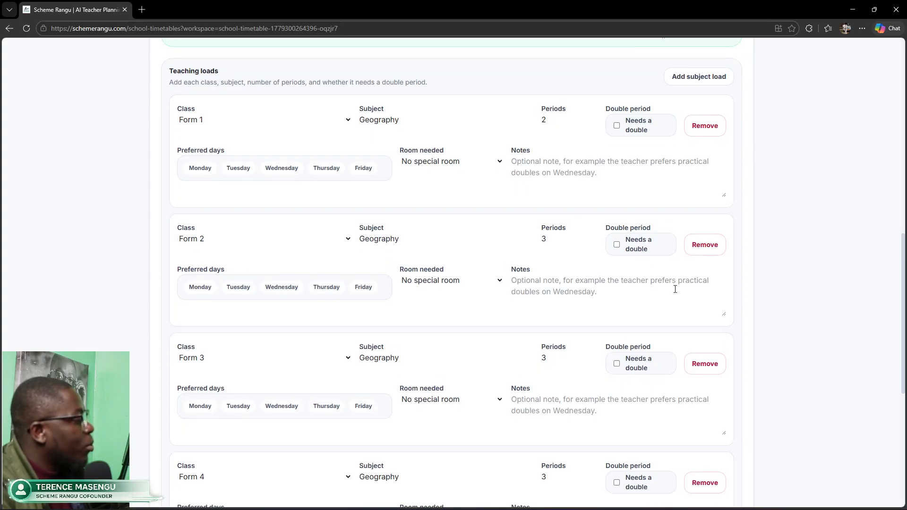
scroll(678, 294, "down", 2)
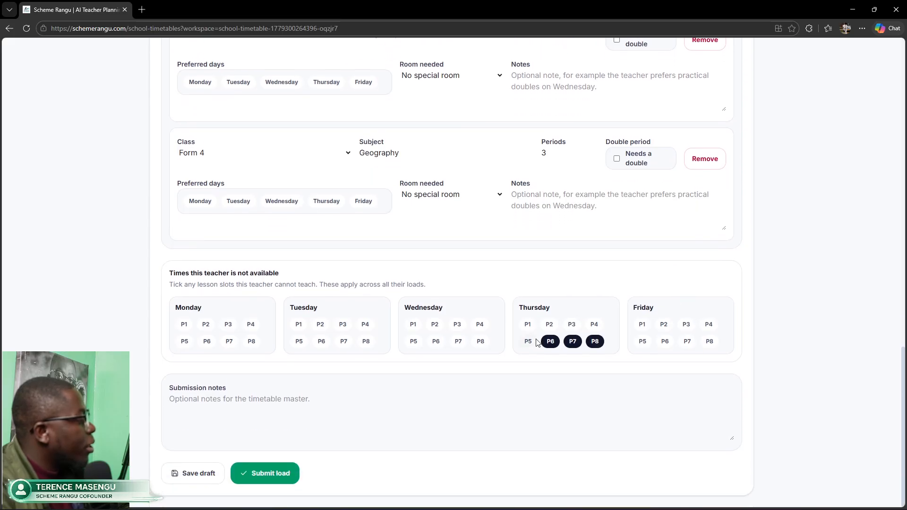
left_click(551, 342)
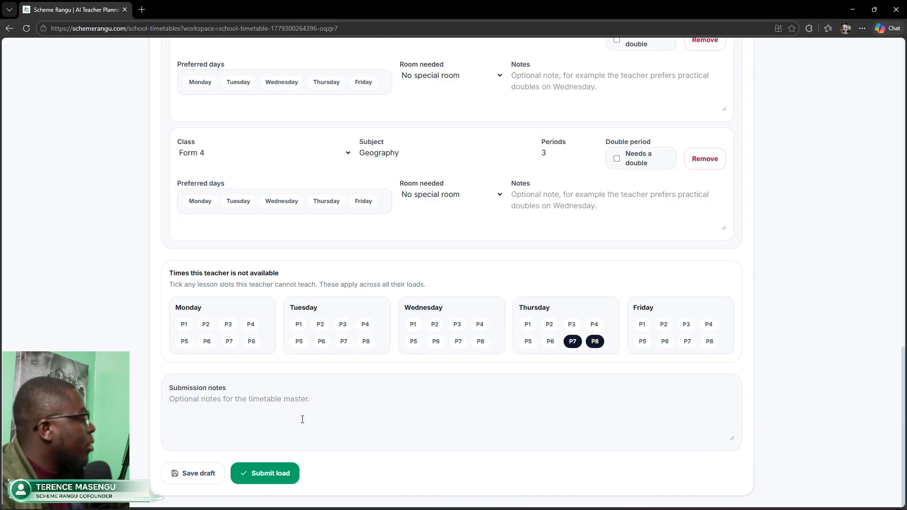
left_click(273, 474)
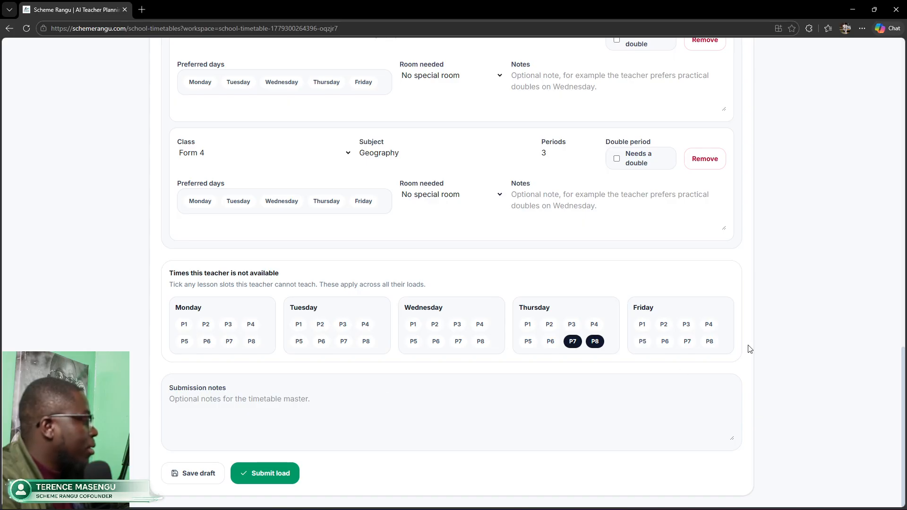
Step: Confirm the same teacher stays selected, then switch to the Check progress submission tracker
left_click_drag(902, 357, 902, 87)
scroll(668, 156, "down", 3)
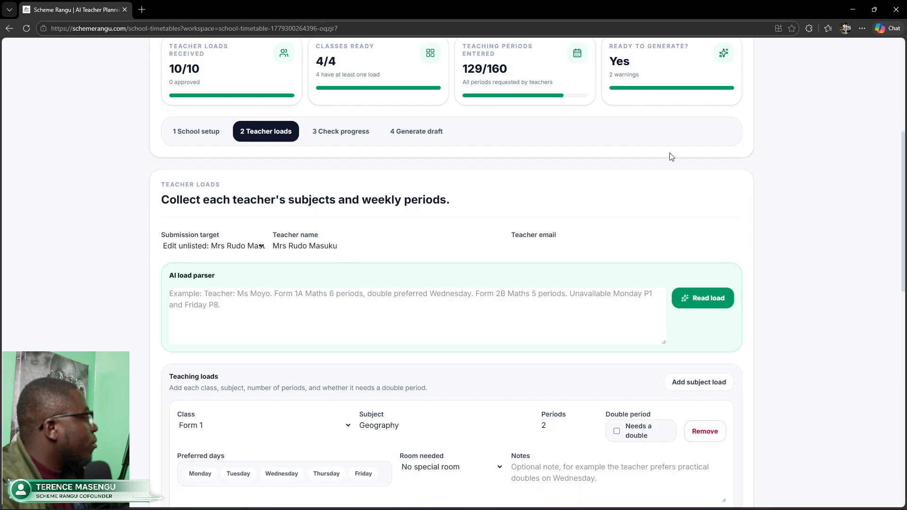
left_click(237, 248)
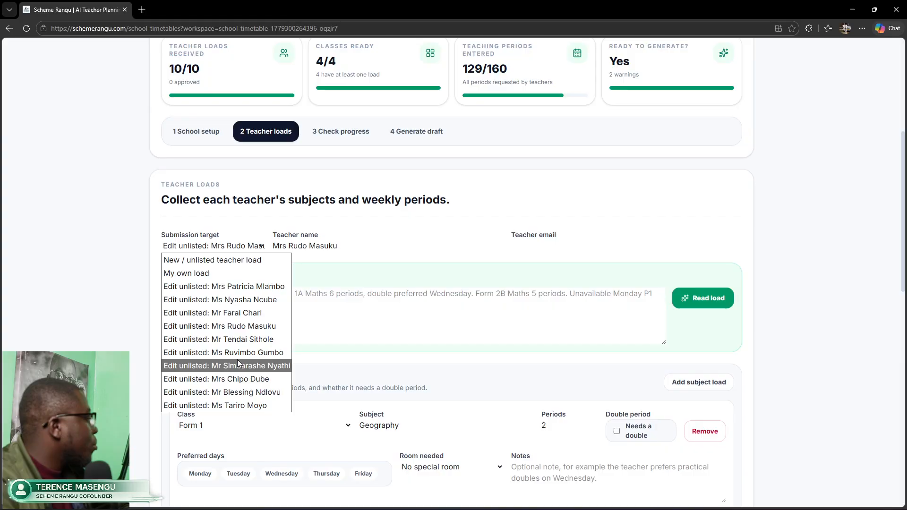
left_click(394, 245)
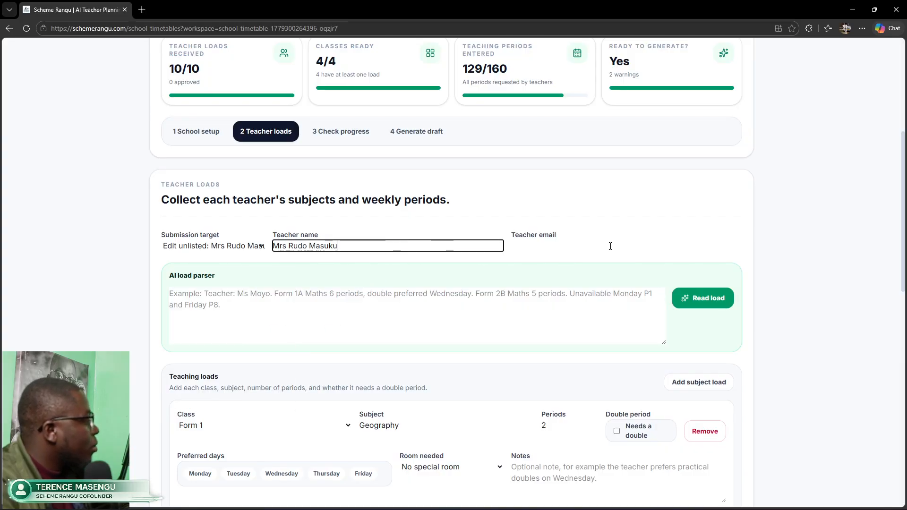
left_click(664, 245)
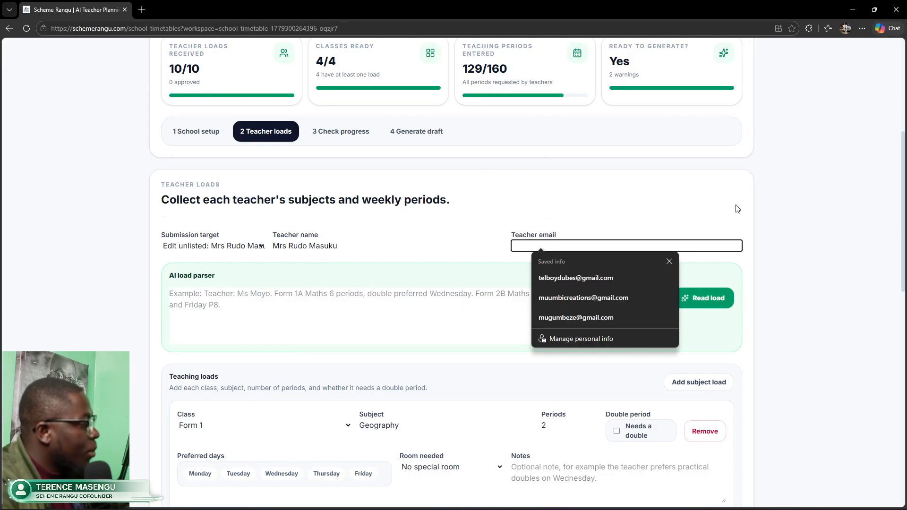
left_click(341, 134)
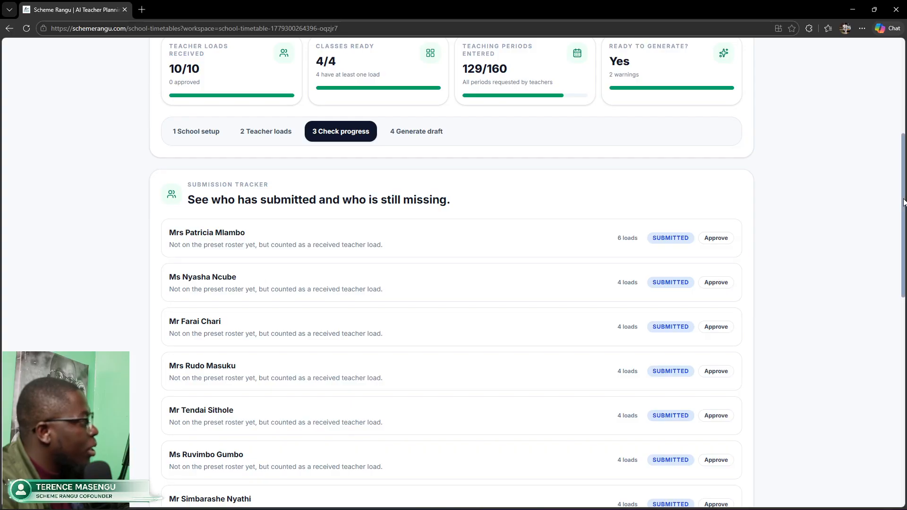
Step: Review the loads received count and approve the first three teachers' submitted loads
scroll(903, 202, "up", 1)
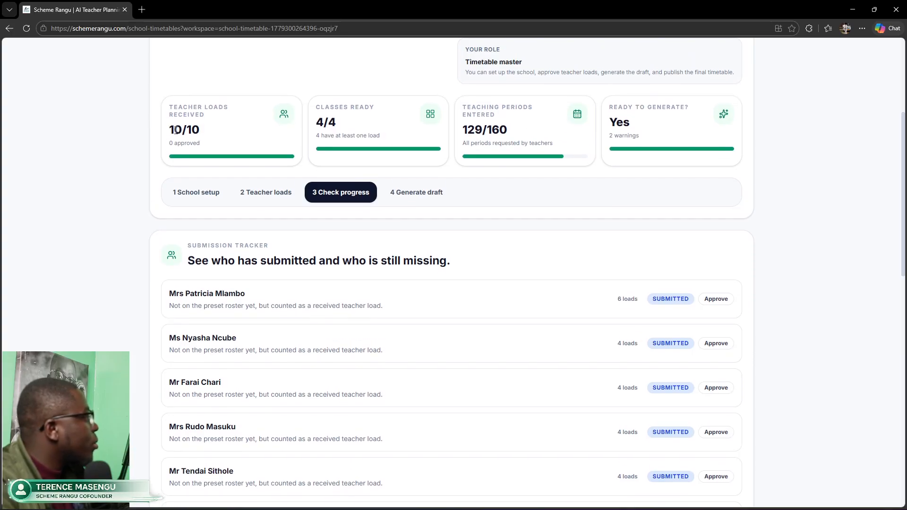
left_click_drag(175, 129, 211, 131)
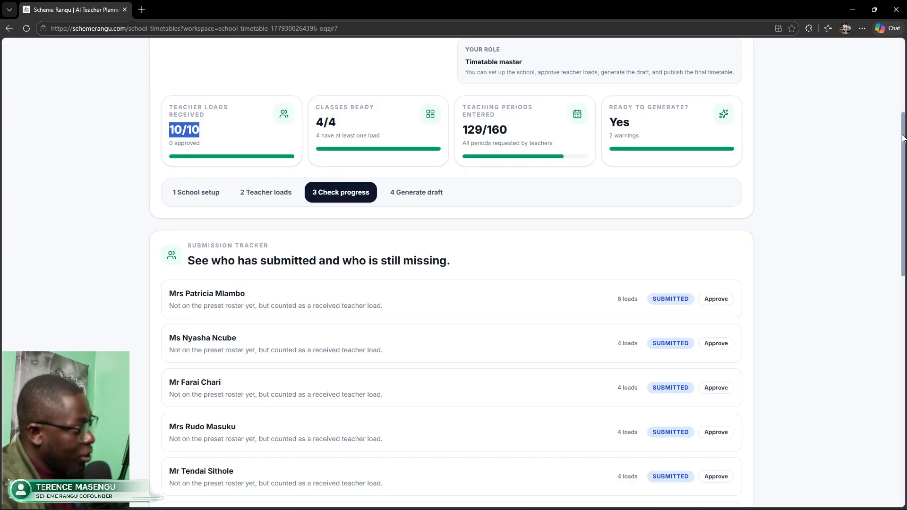
scroll(903, 139, "down", 1)
scroll(903, 139, "down", 4)
scroll(903, 139, "up", 1)
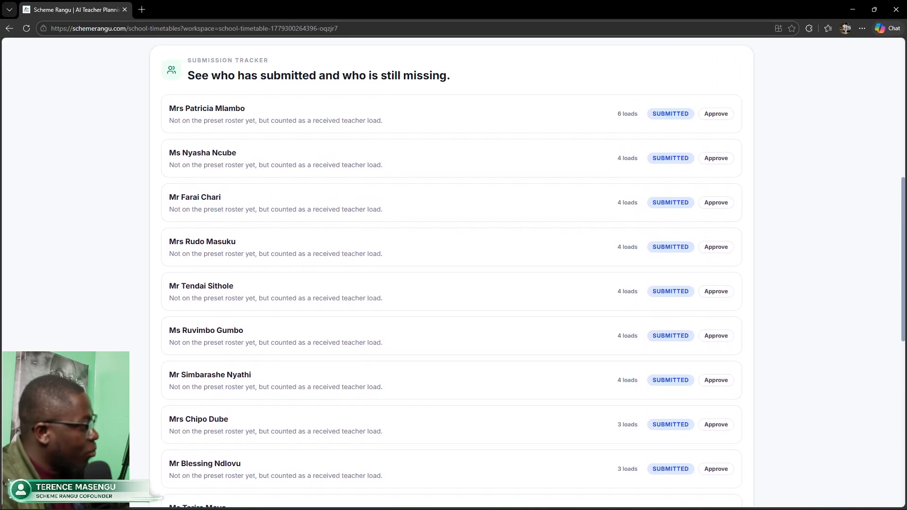
left_click(713, 117)
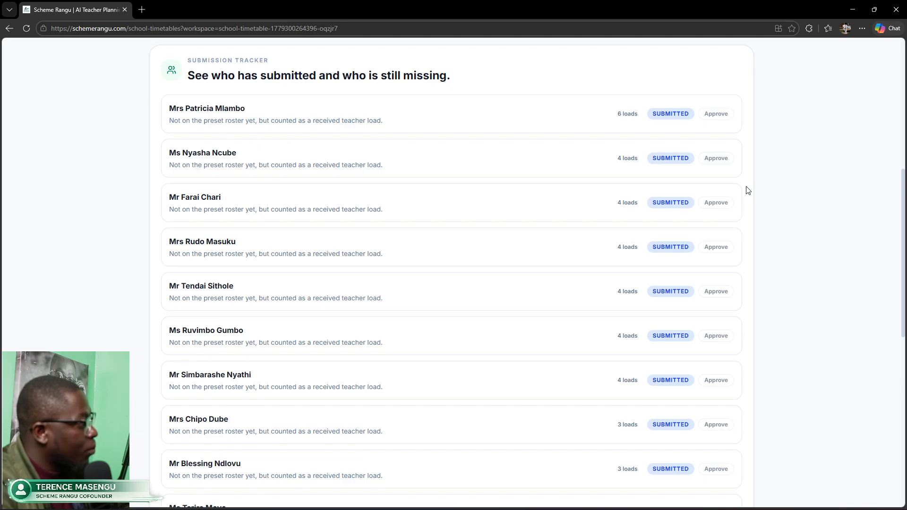
left_click(712, 159)
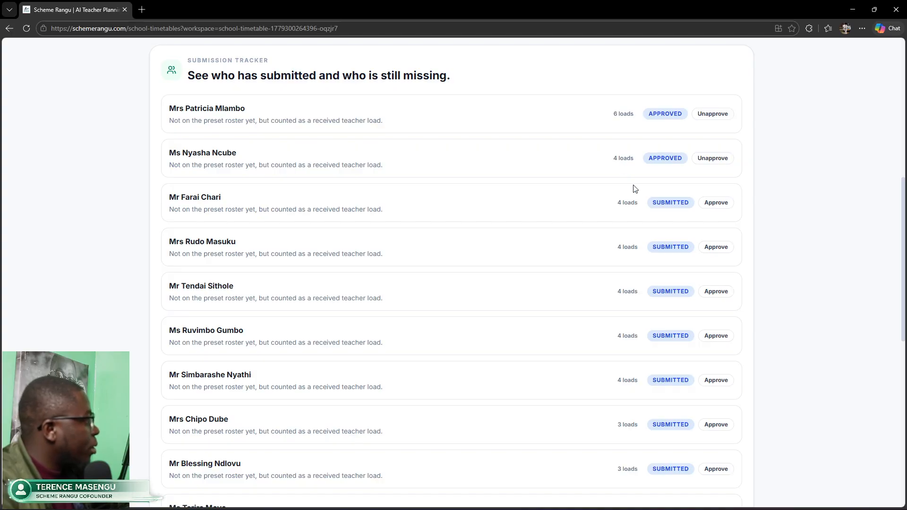
left_click(709, 207)
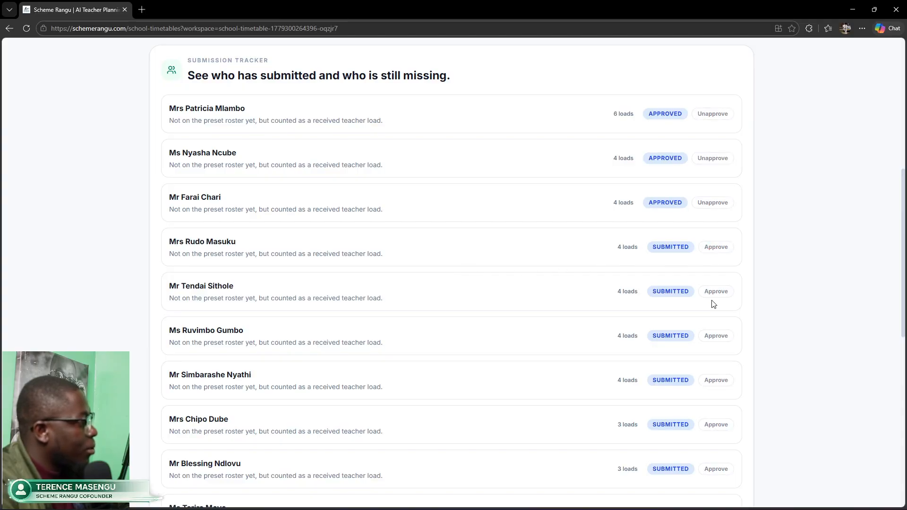
Step: Approve the remaining five pending teacher loads so the tracker shows 10 approved
right_click(785, 306)
left_click(804, 366)
scroll(704, 277, "down", 2)
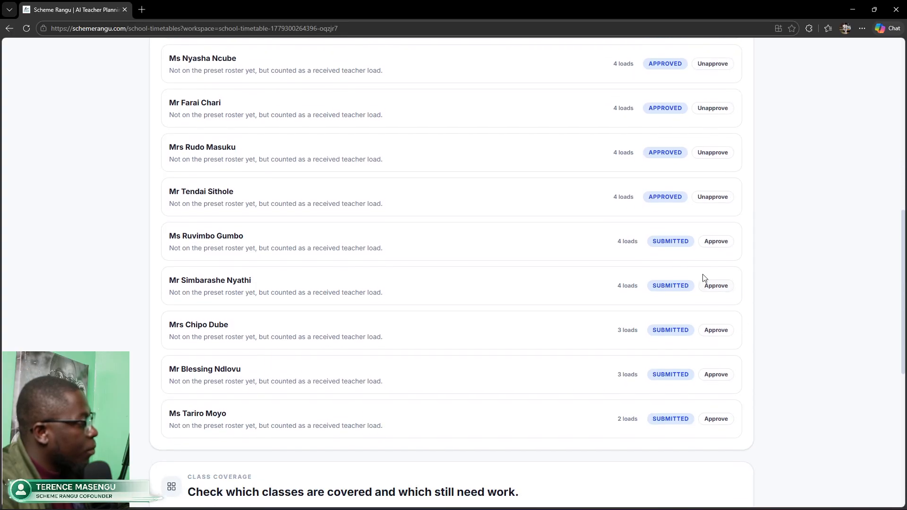
left_click(710, 243)
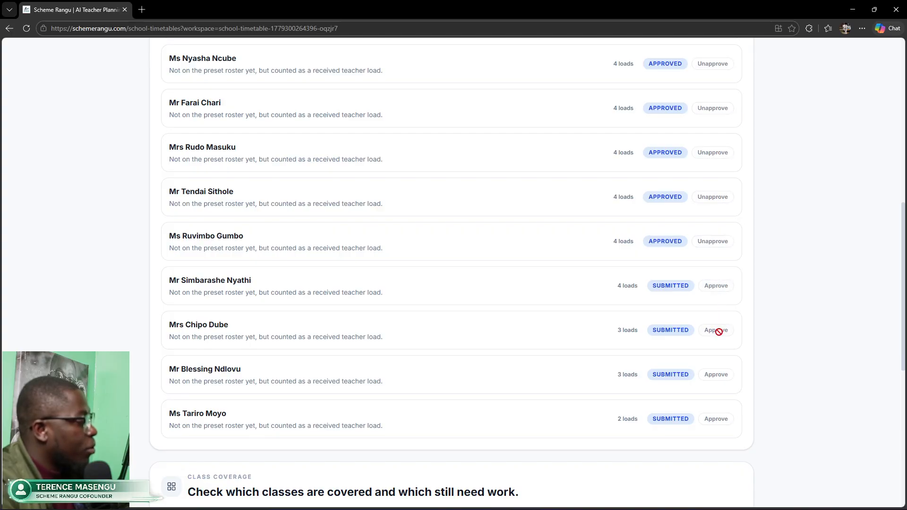
left_click(718, 331)
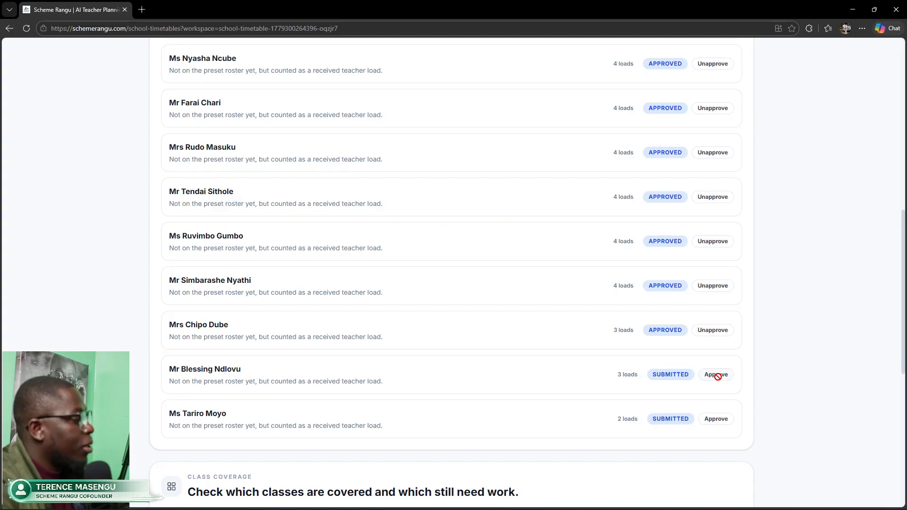
left_click(716, 375)
left_click(720, 425)
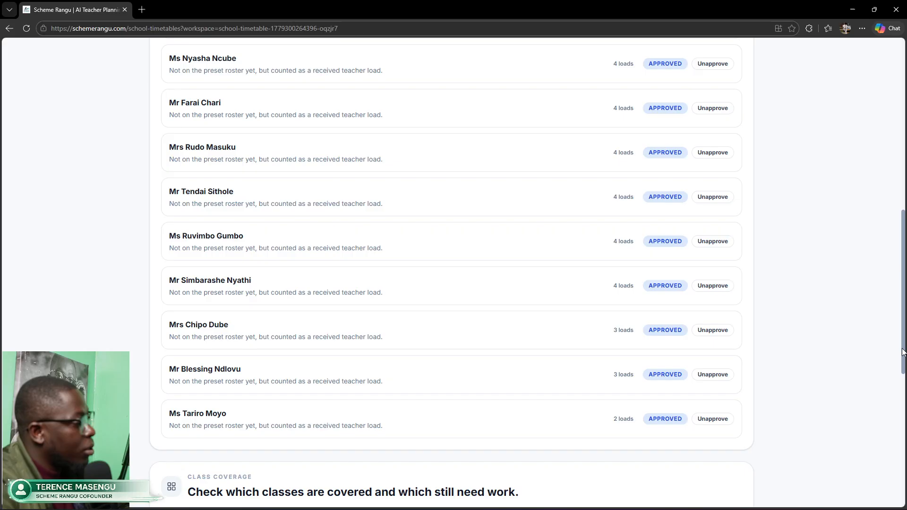
scroll(768, 263, "up", 5)
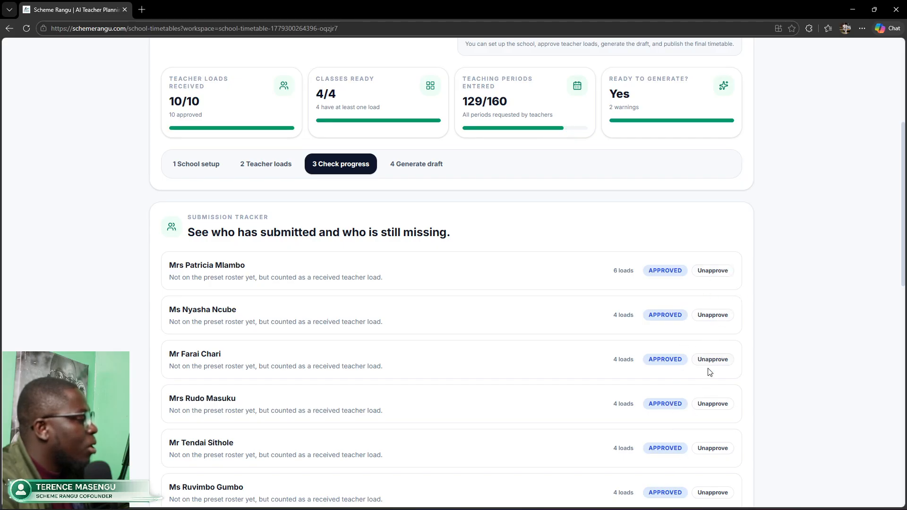
mouse_move(903, 212)
left_mouse_down()
mouse_move(902, 249)
mouse_move(903, 222)
left_mouse_up()
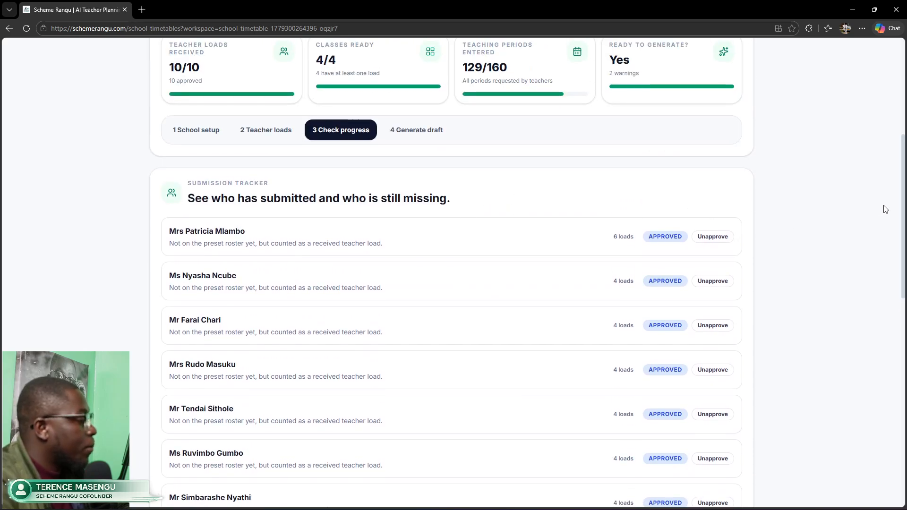
left_click_drag(902, 216, 902, 239)
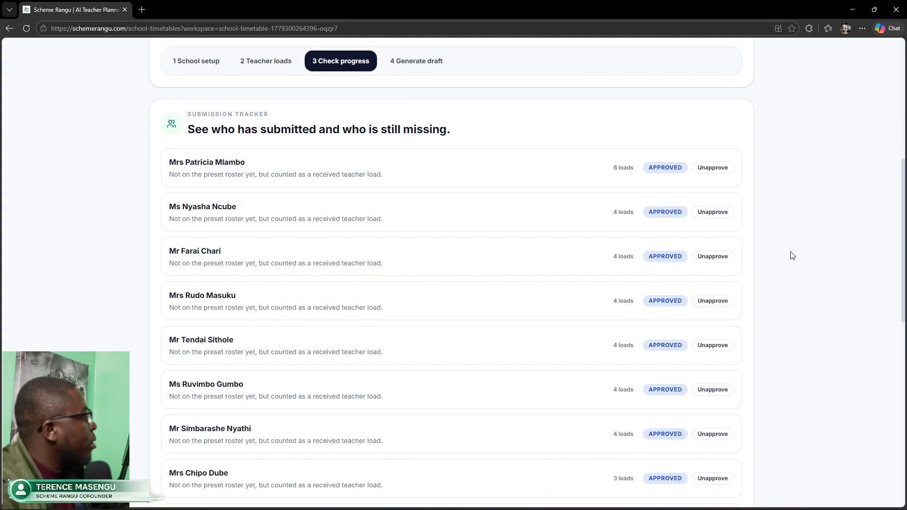
left_click_drag(169, 176, 391, 182)
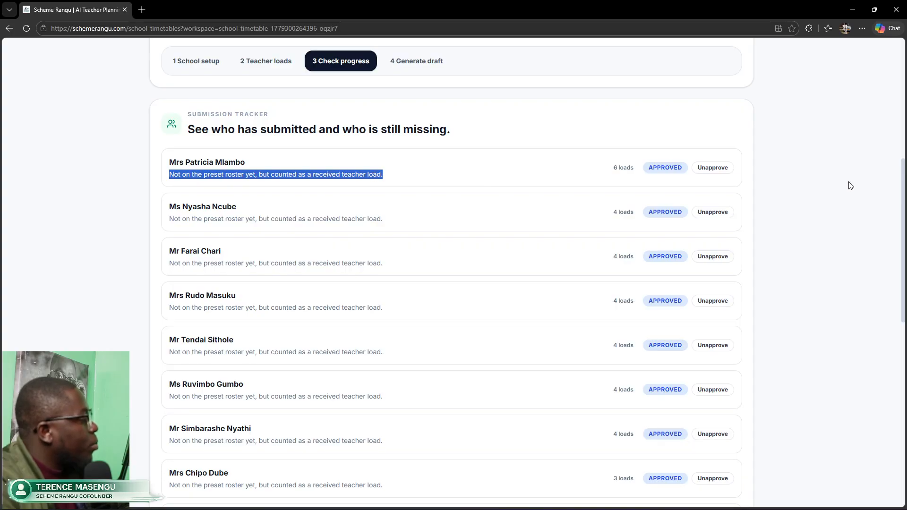
left_click_drag(902, 223, 904, 174)
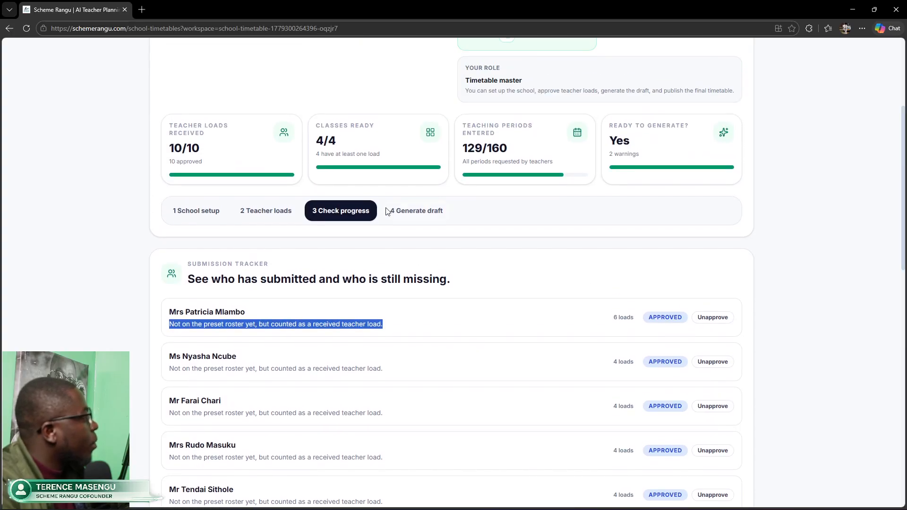
Step: Open School setup and review the expected number of submitting teachers
left_click(209, 214)
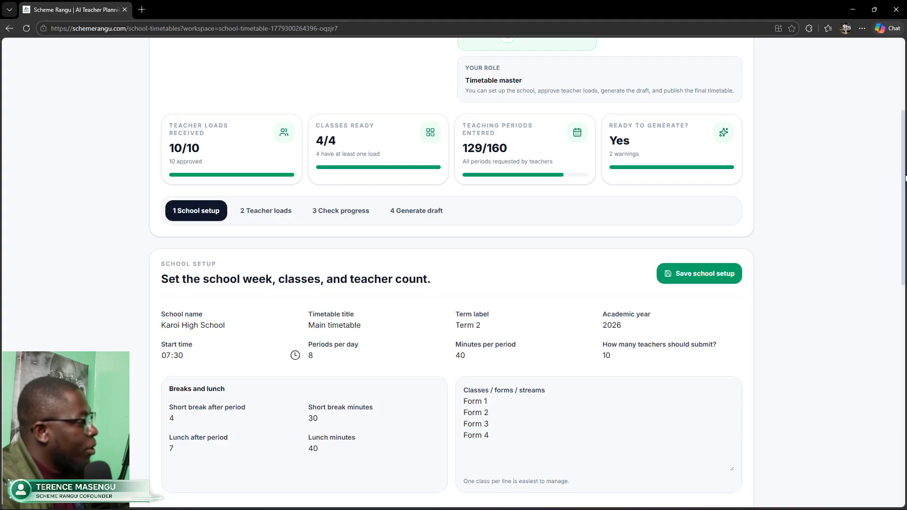
left_click_drag(905, 191, 900, 287)
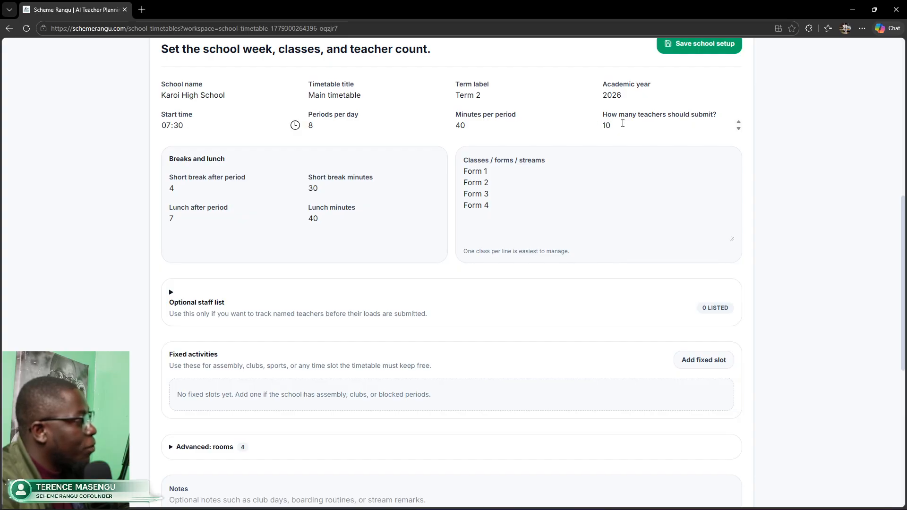
left_click_drag(614, 125, 596, 130)
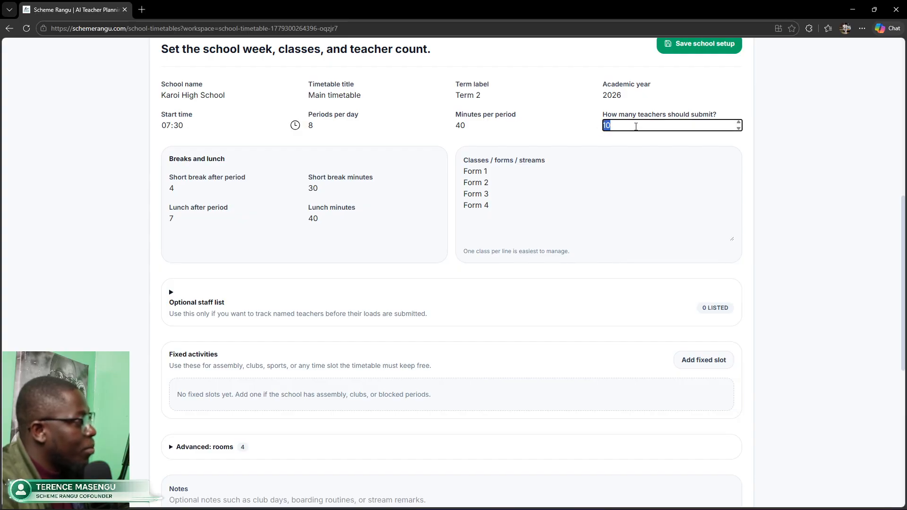
mouse_move(904, 219)
left_mouse_down()
mouse_move(905, 235)
mouse_move(905, 225)
left_mouse_up()
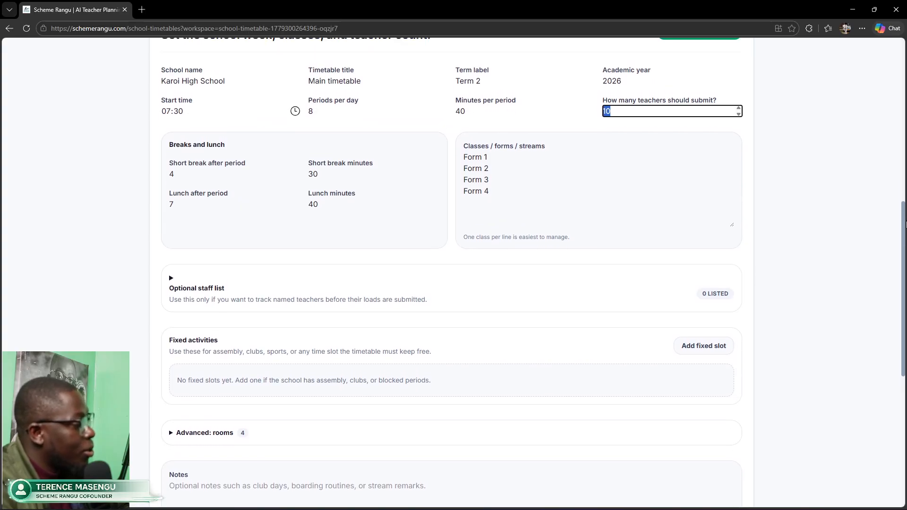
scroll(307, 182, "down", 3)
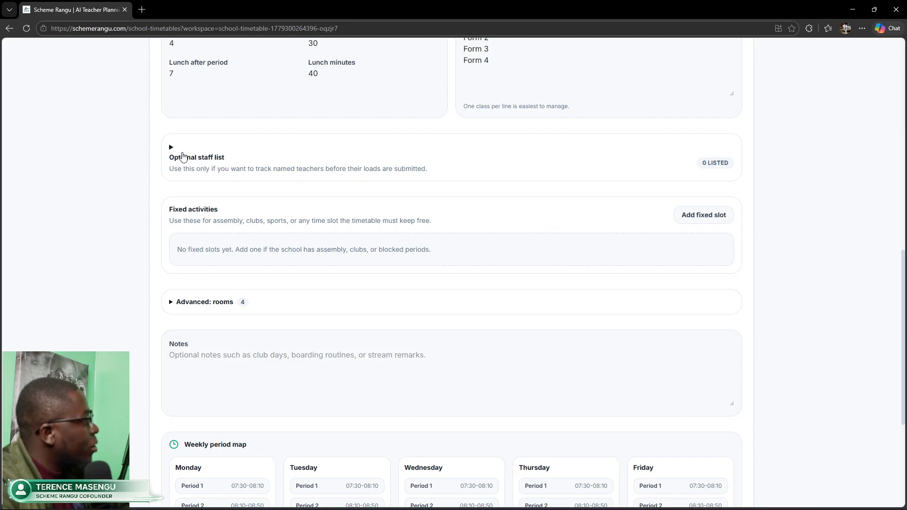
Step: Add a new optional staff teacher and paste in the teacher's full name
left_click(173, 149)
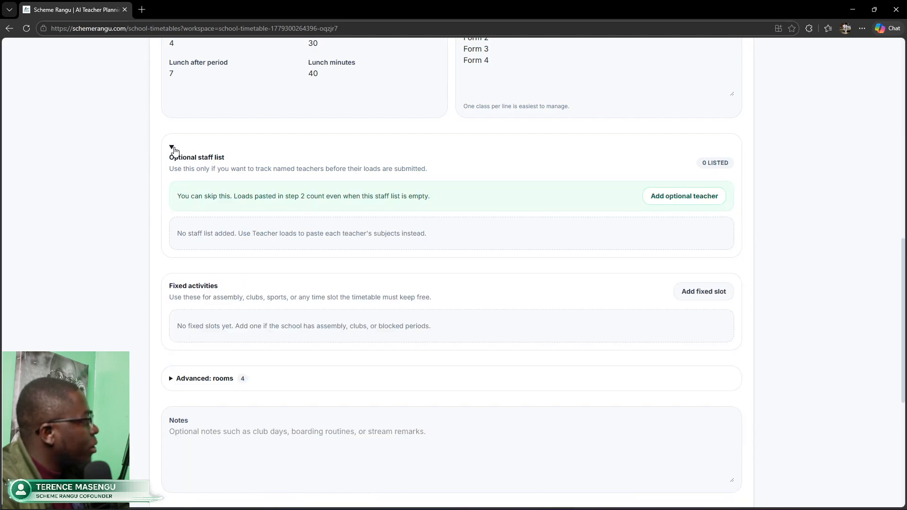
left_click(674, 200)
left_click(207, 240)
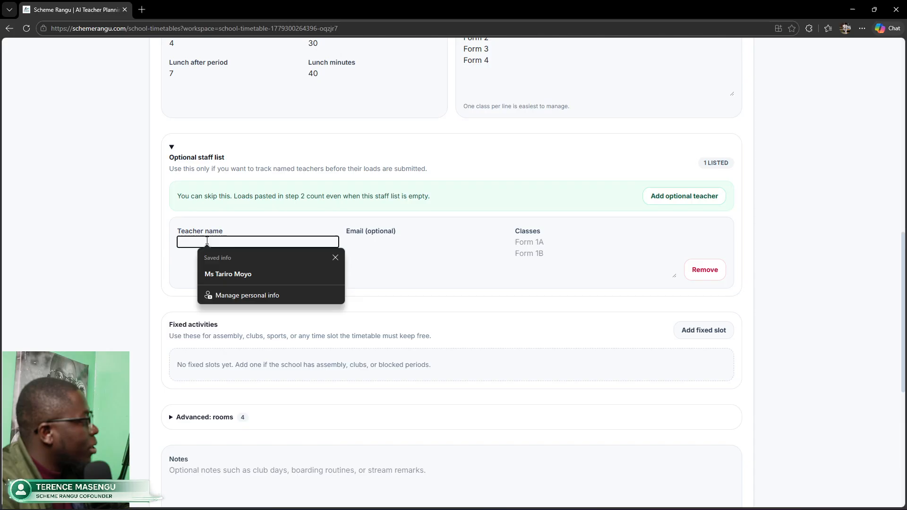
left_click(398, 241)
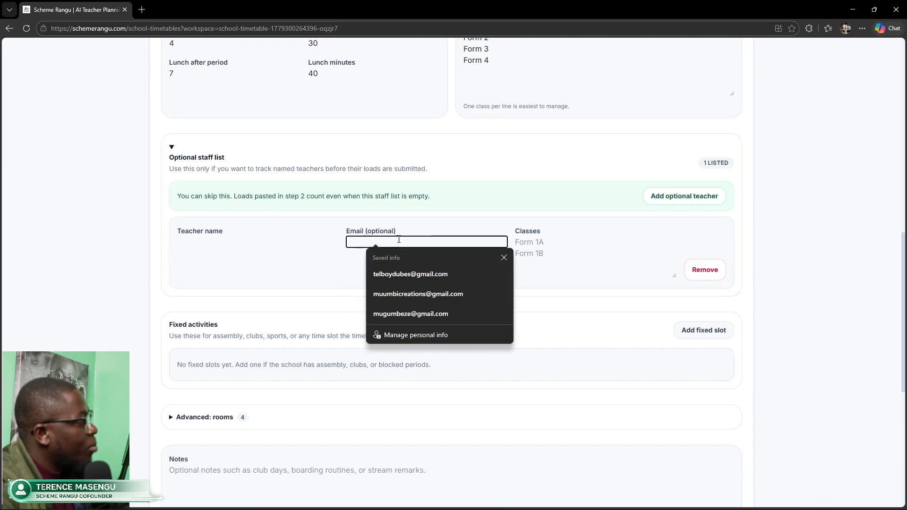
left_click(554, 241)
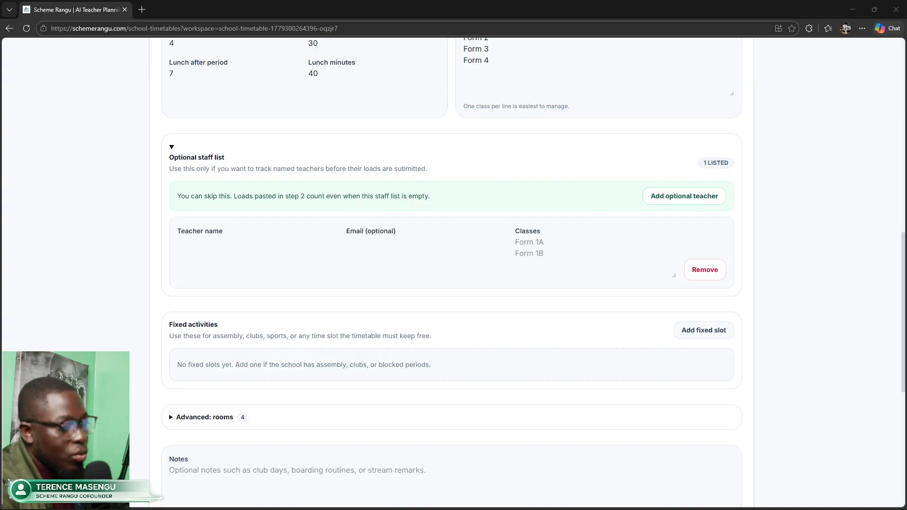
left_click(240, 244)
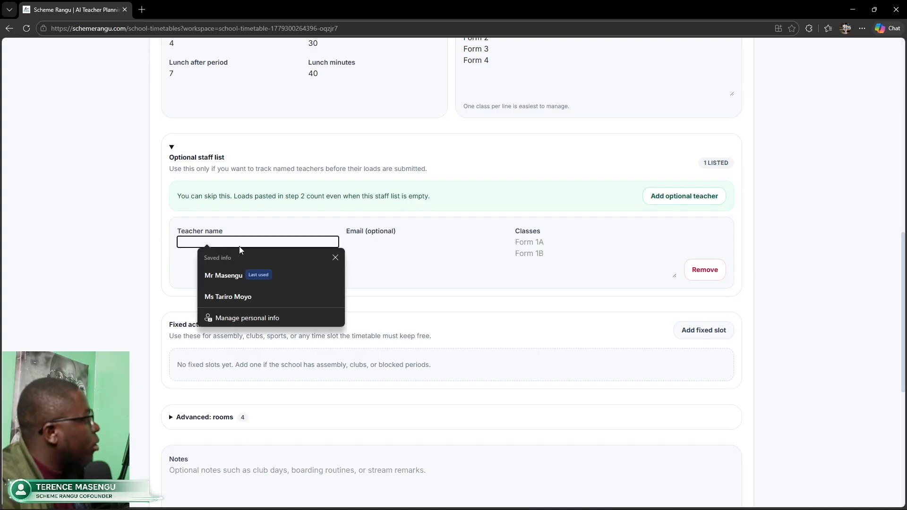
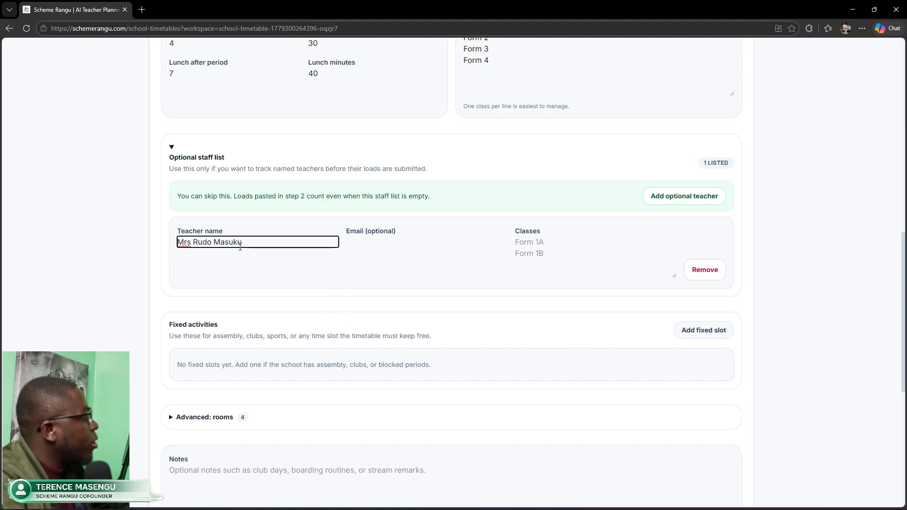
left_click(416, 246)
Step: Enter the teacher's classes, Form 1 and Form 4, on separate lines in Classes
left_click(539, 243)
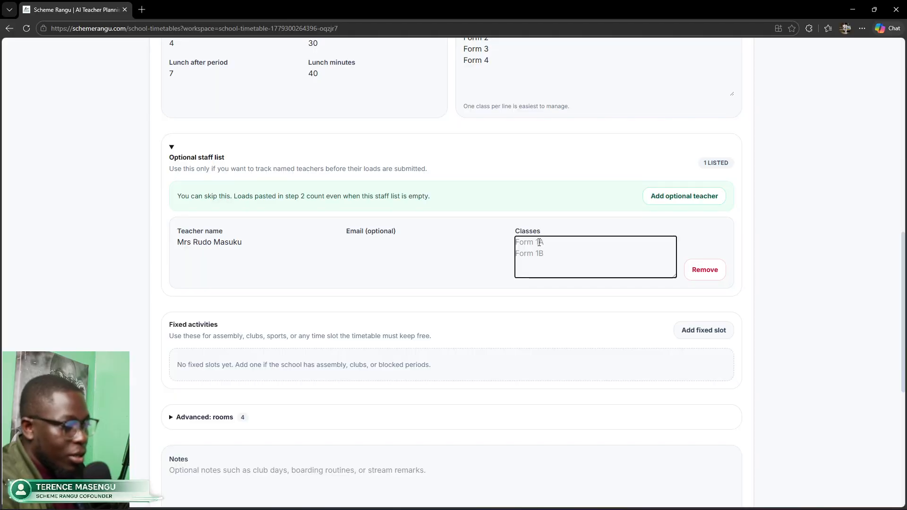
type("F")
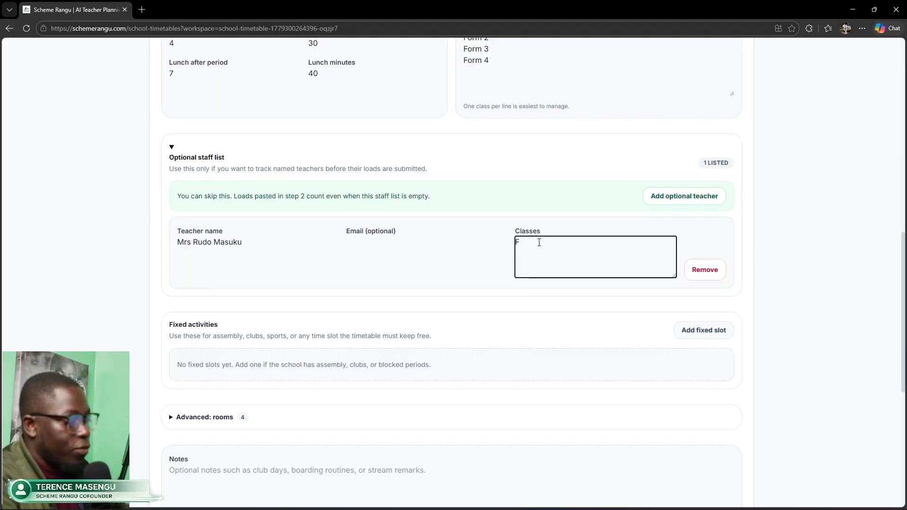
type("orm 1")
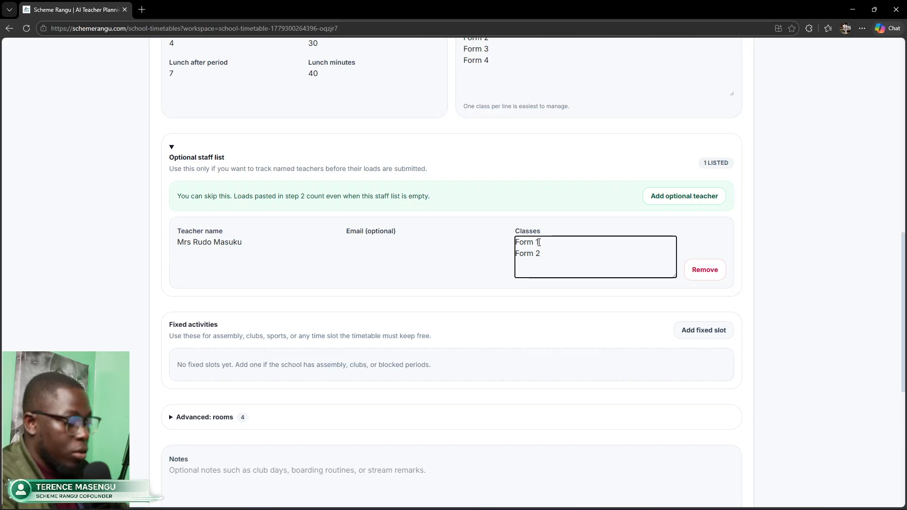
key("Return")
type("For")
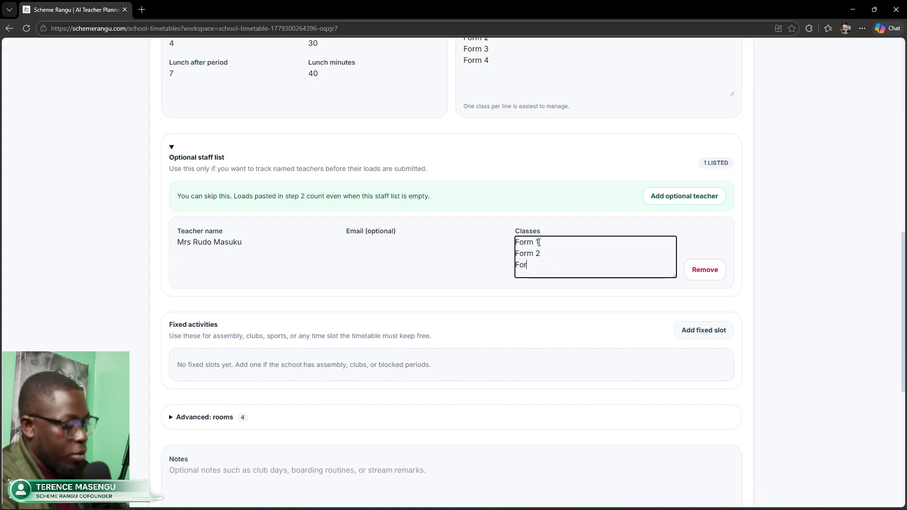
type("m 4")
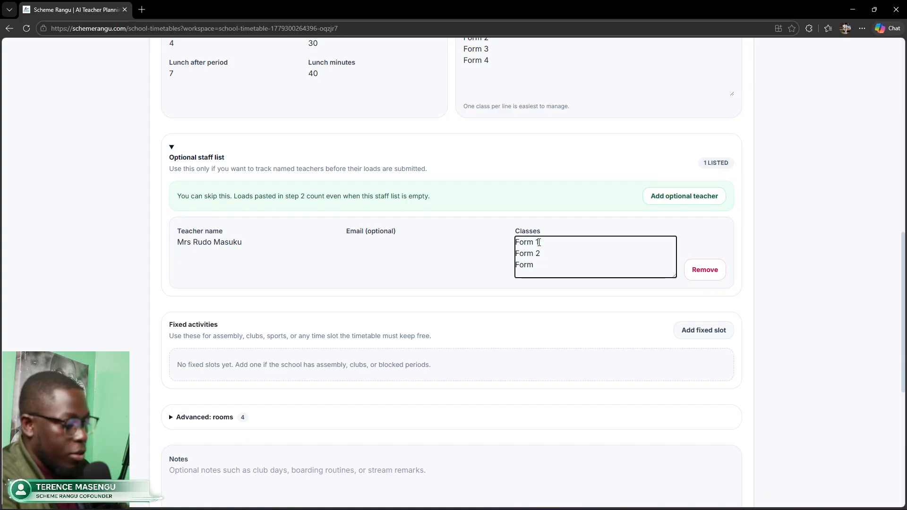
key("Return")
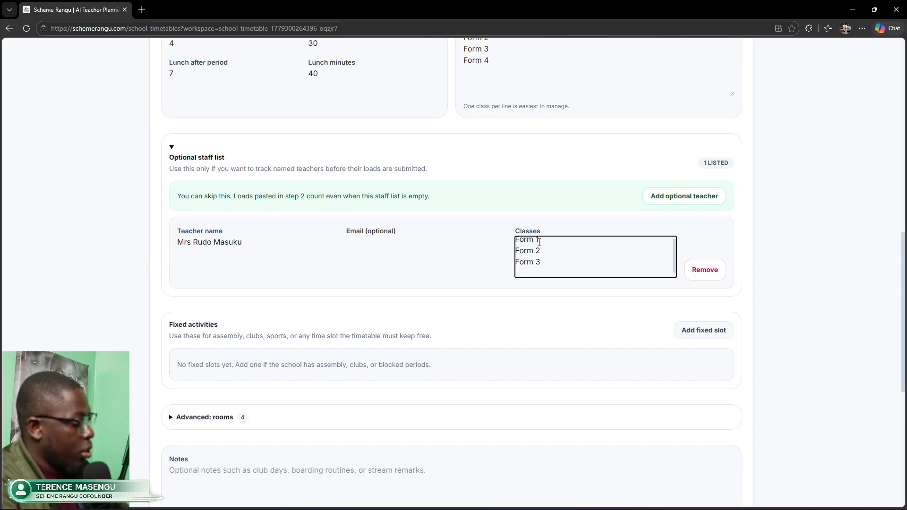
type("Form 4")
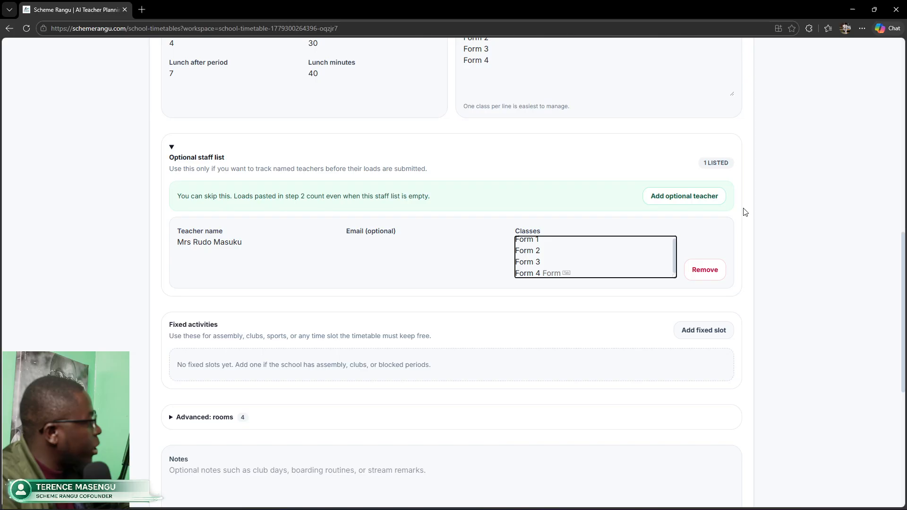
left_click_drag(901, 311, 903, 217)
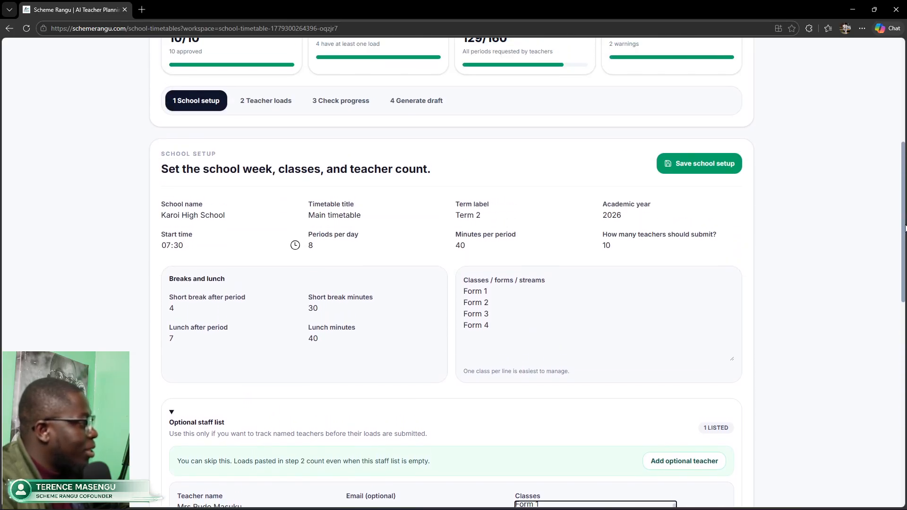
left_click(725, 166)
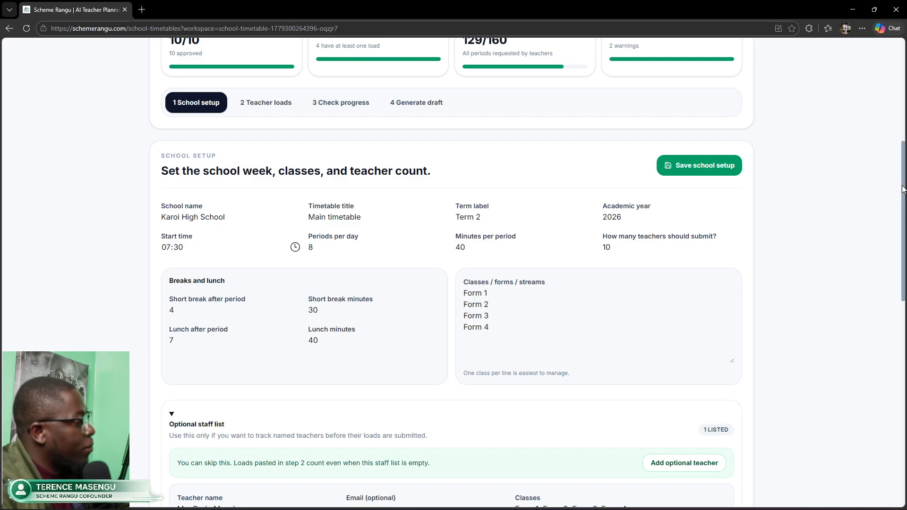
left_click_drag(903, 186, 890, 213)
scroll(892, 217, "up", 5)
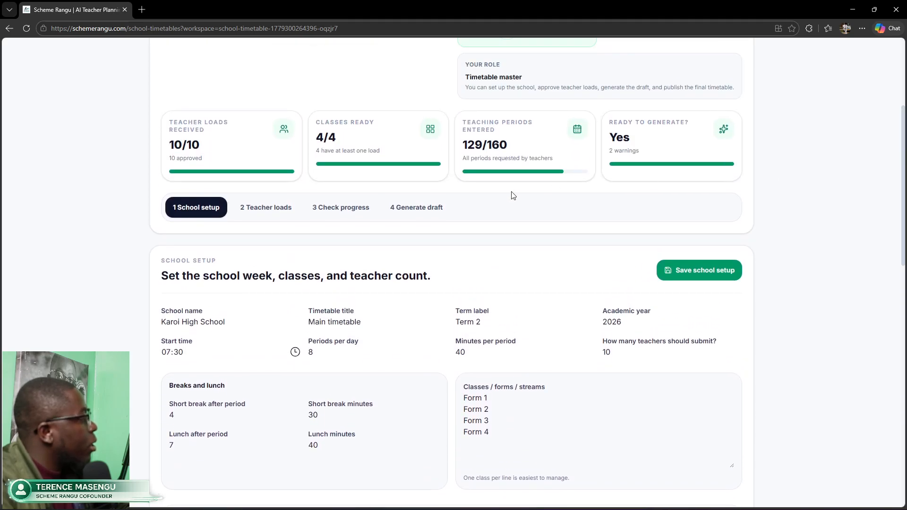
left_click(347, 208)
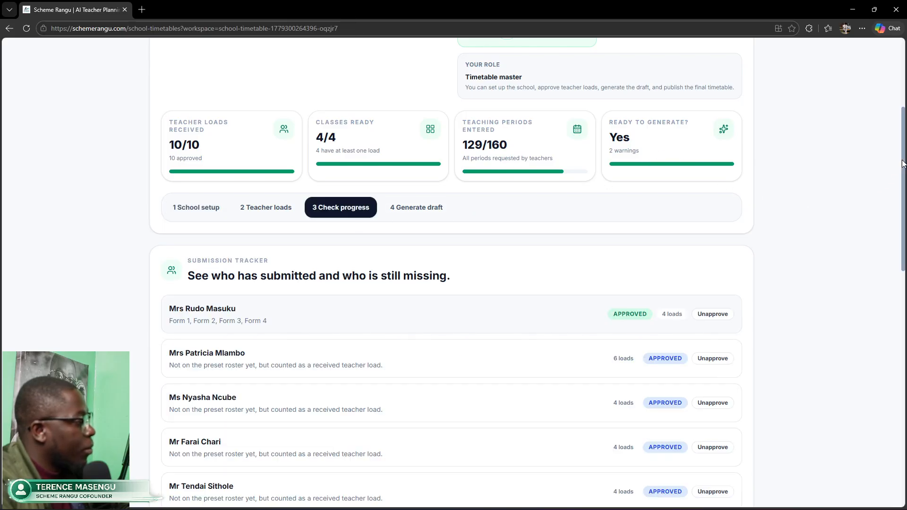
scroll(903, 163, "down", 2)
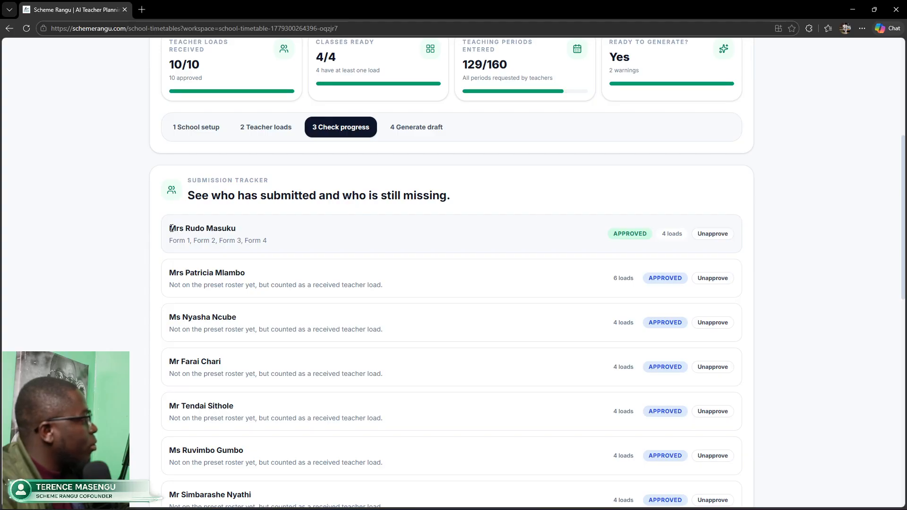
left_click_drag(171, 229, 241, 235)
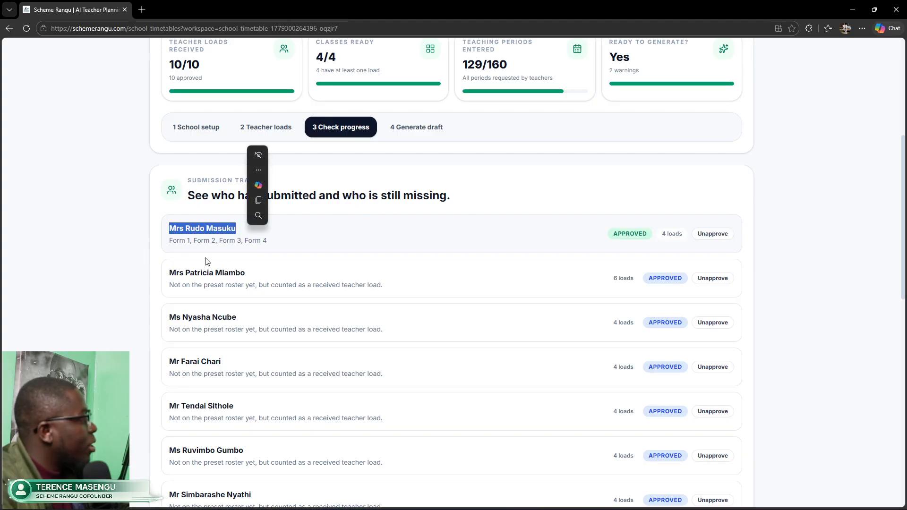
left_click_drag(171, 285, 386, 299)
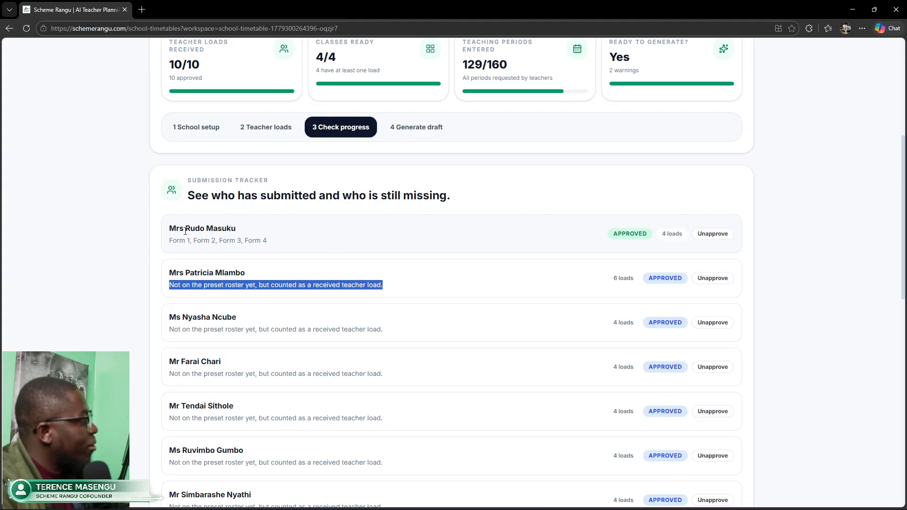
left_click_drag(176, 229, 236, 229)
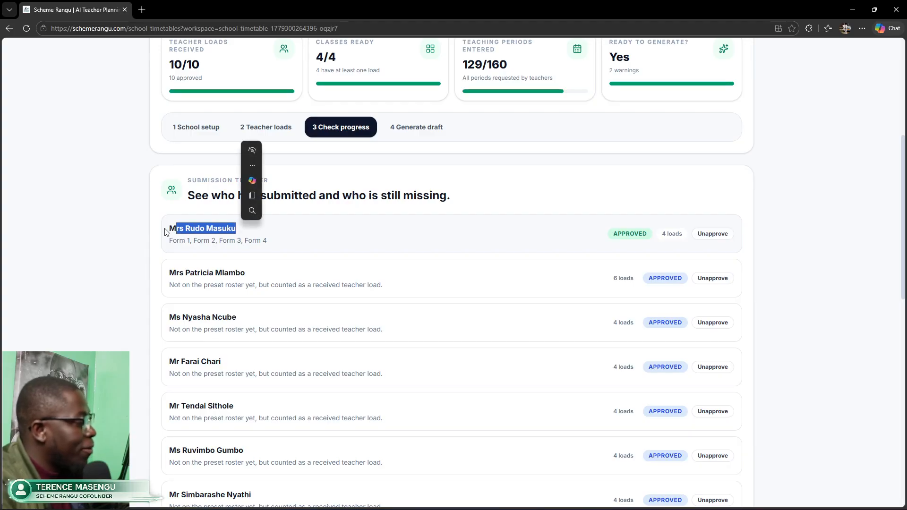
left_click_drag(168, 228, 253, 230)
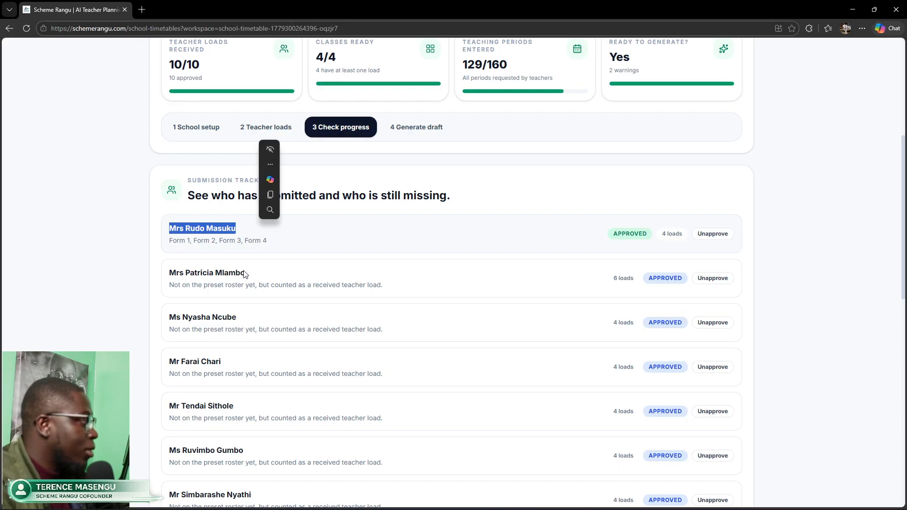
left_click_drag(171, 278, 246, 274)
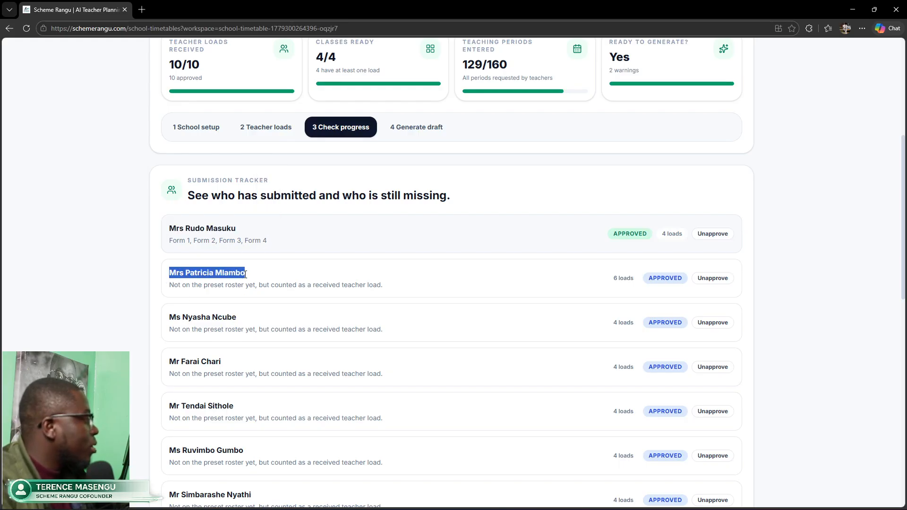
left_click_drag(170, 316, 236, 317)
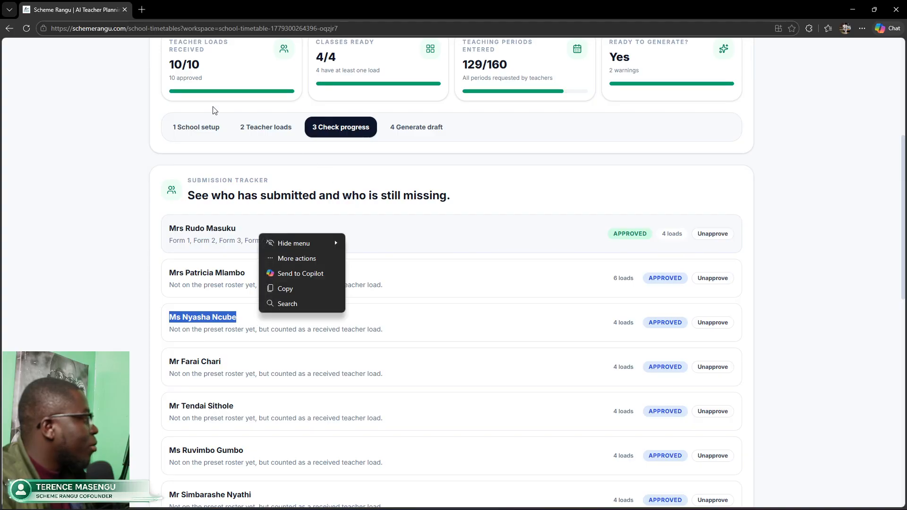
left_click_drag(169, 65, 218, 66)
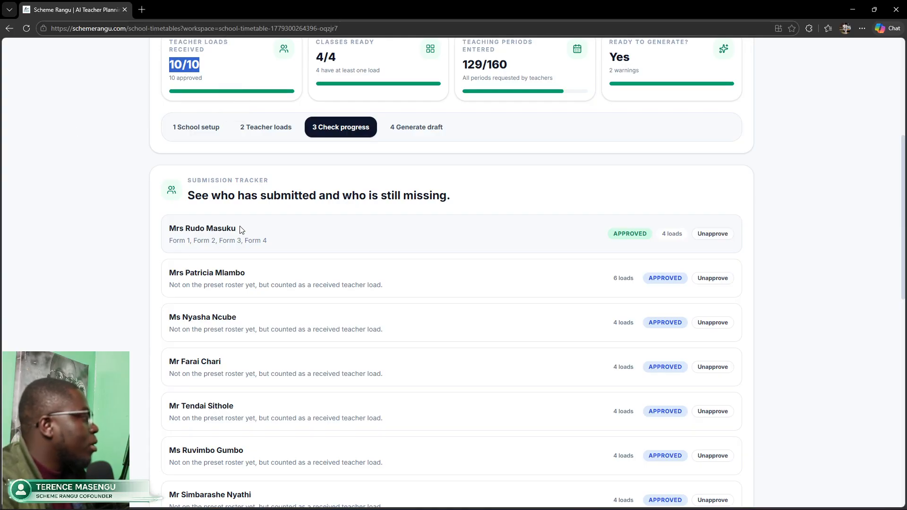
left_click_drag(243, 230, 156, 229)
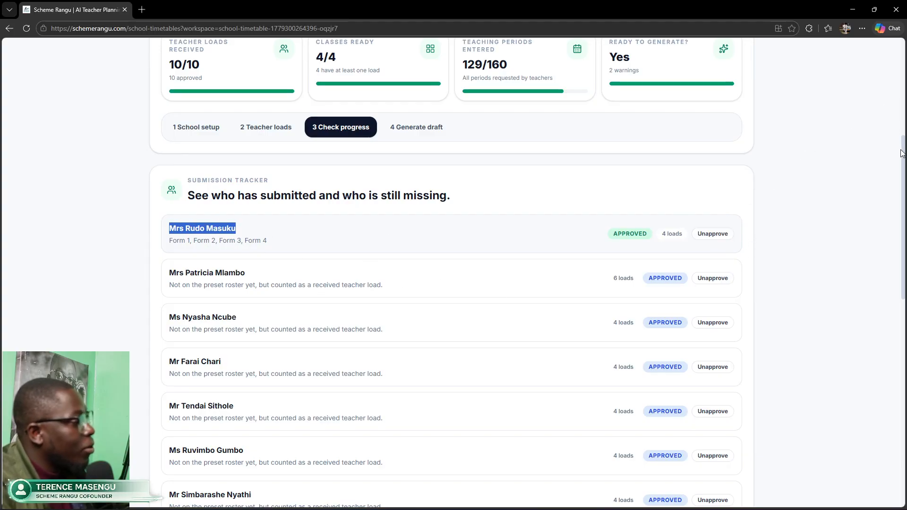
left_click_drag(902, 153, 902, 120)
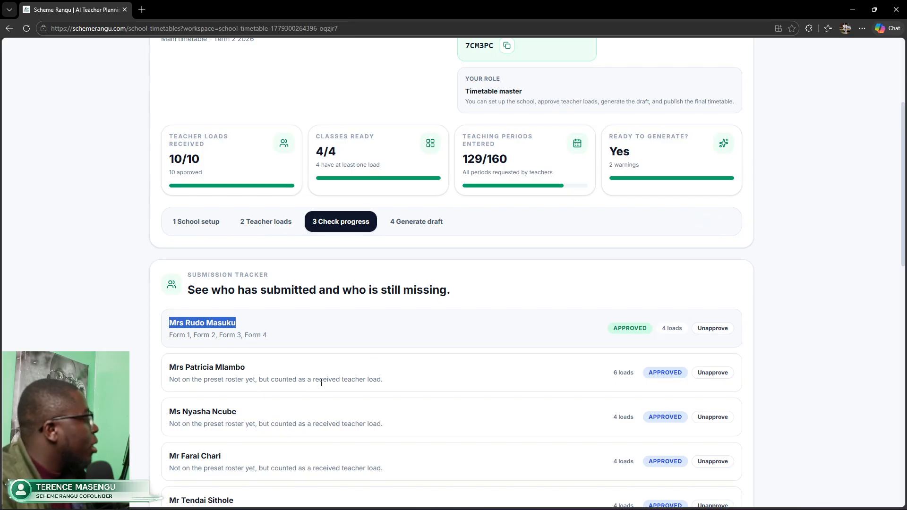
left_click_drag(383, 381, 160, 381)
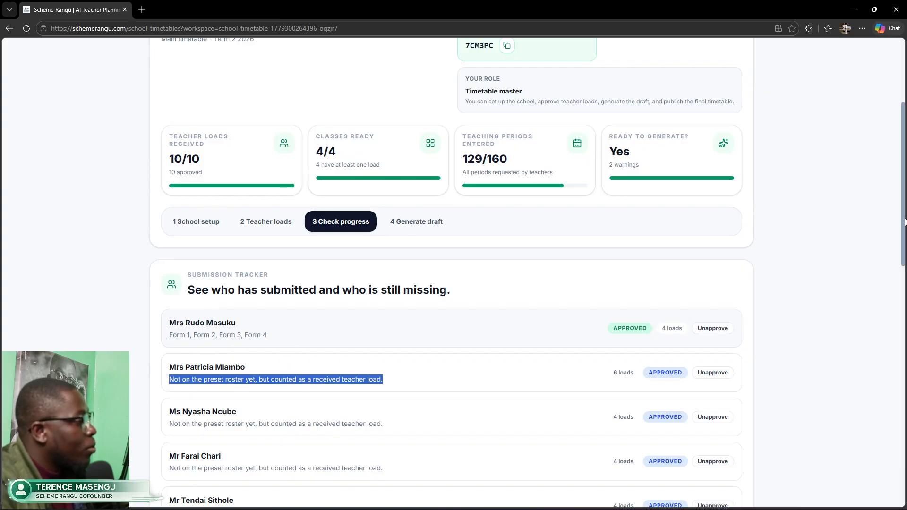
left_click_drag(905, 222, 905, 212)
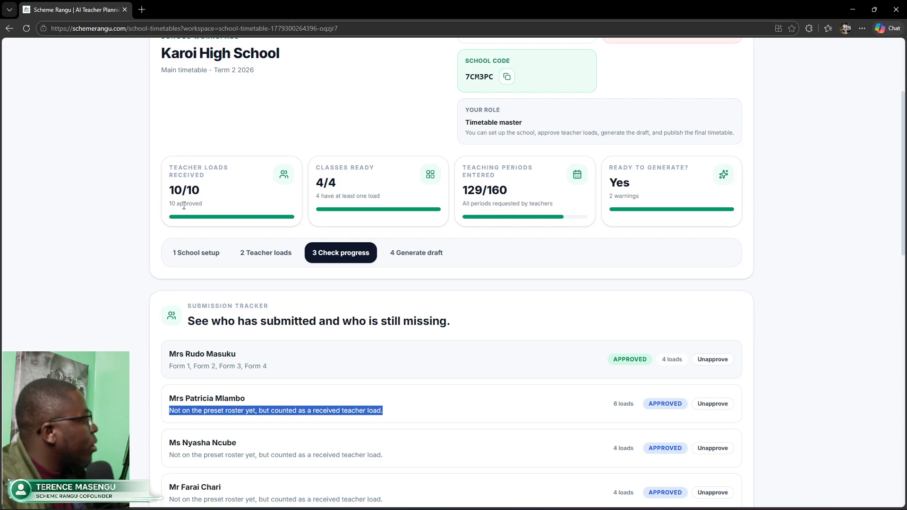
left_click_drag(320, 182, 337, 185)
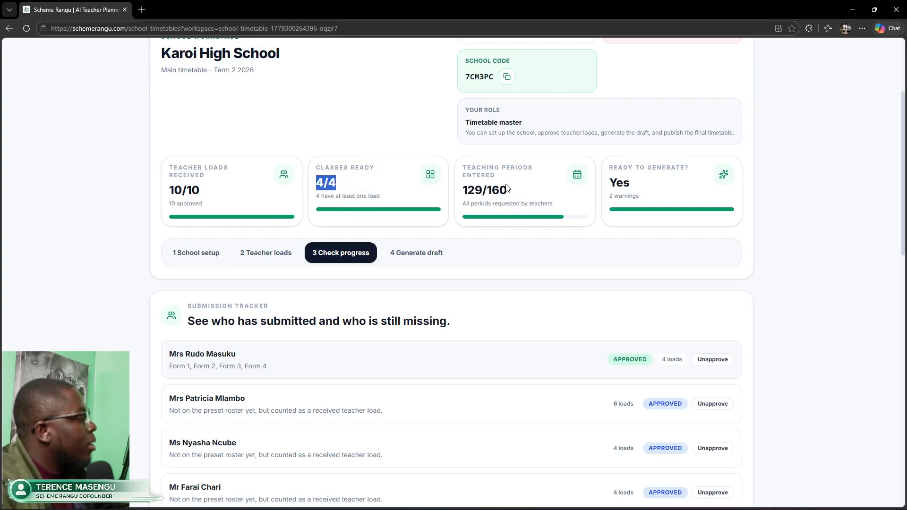
left_click_drag(505, 189, 462, 191)
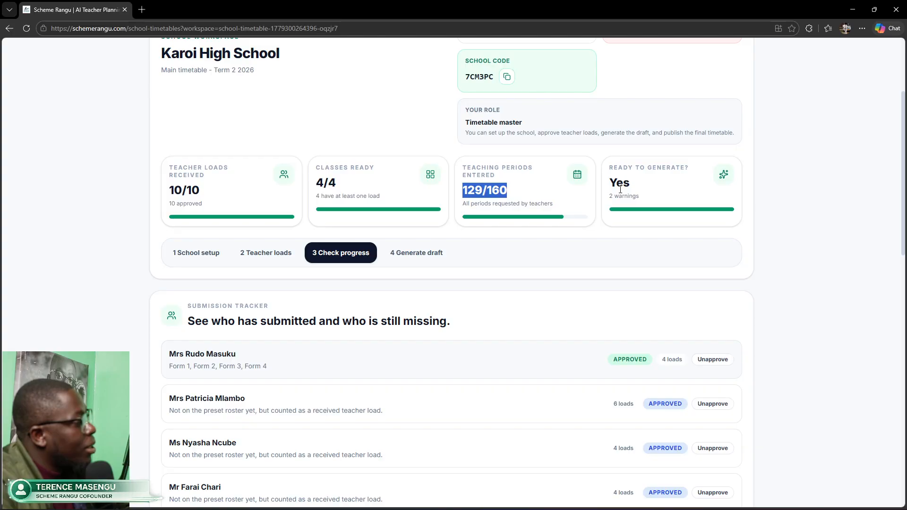
mouse_move(620, 189)
left_mouse_down()
mouse_move(611, 185)
mouse_move(628, 195)
left_mouse_up()
left_click(675, 202)
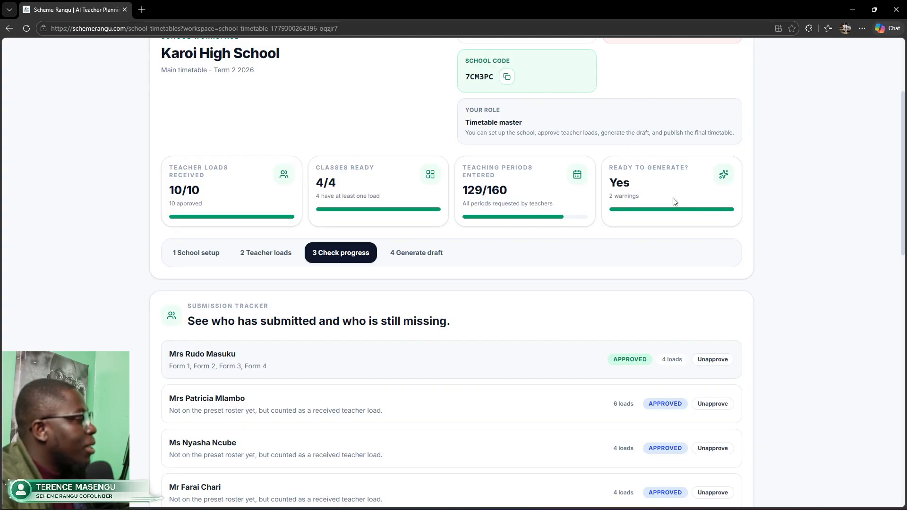
left_click_drag(904, 186, 904, 417)
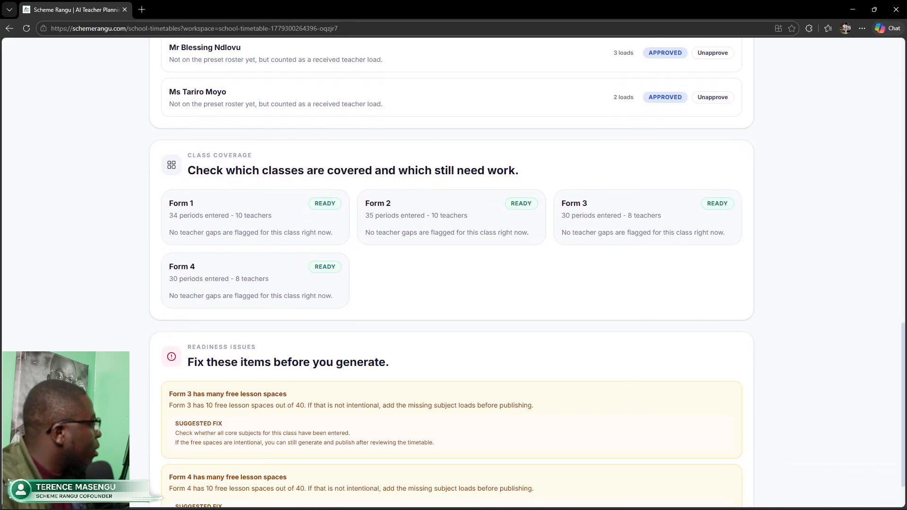
scroll(307, 419, "down", 1)
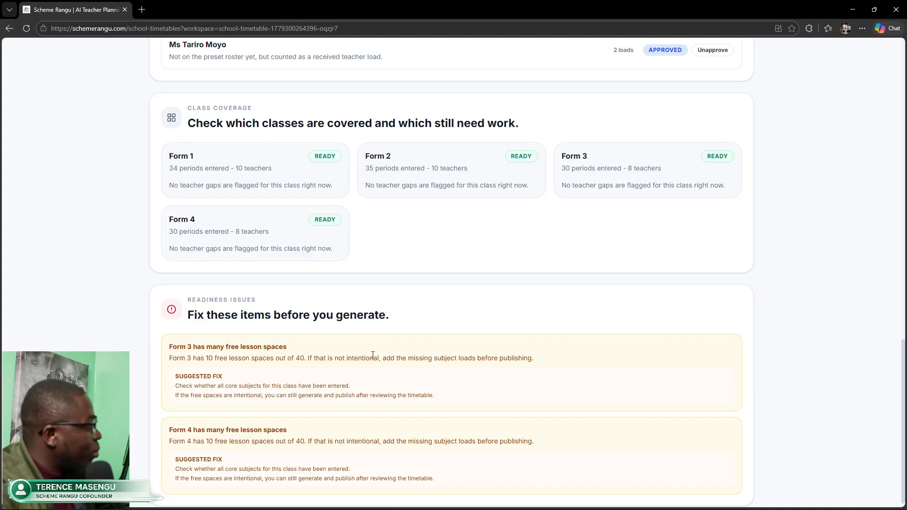
left_click_drag(214, 359, 274, 366)
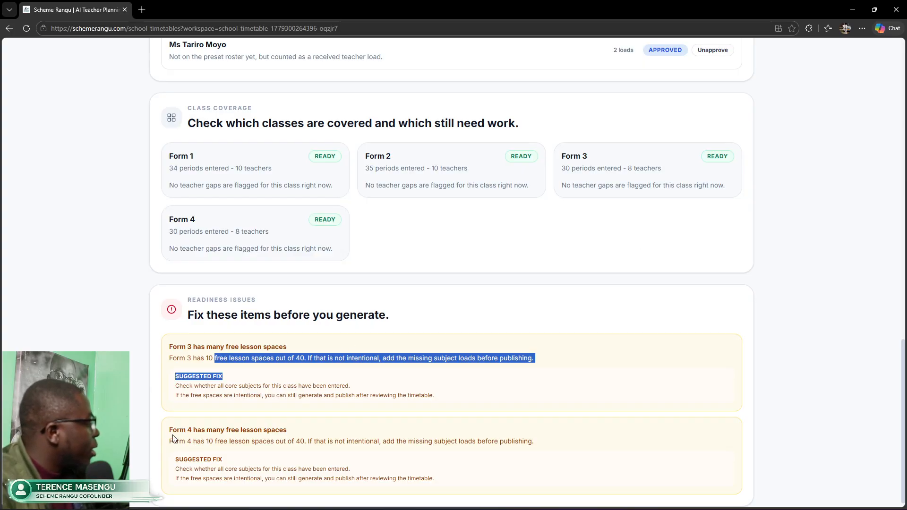
left_click_drag(173, 438, 307, 442)
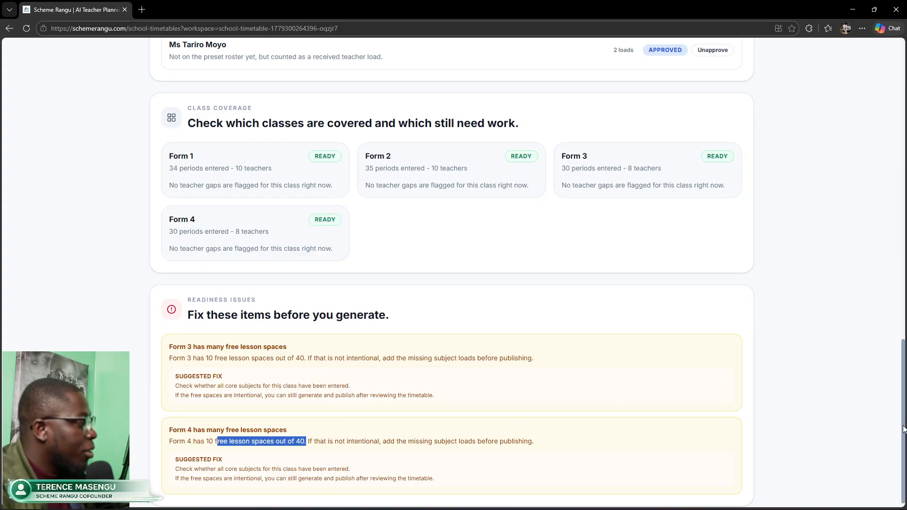
left_click_drag(903, 429, 903, 129)
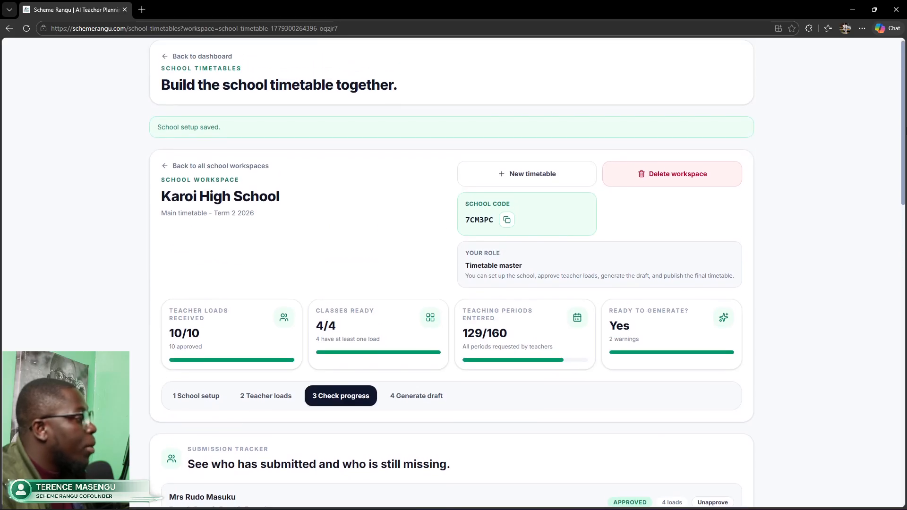
Step: Generate Karoi High School's first timetable draft with 0 conflicts and 0 unplaced lessons
scroll(451, 274, "down", 3)
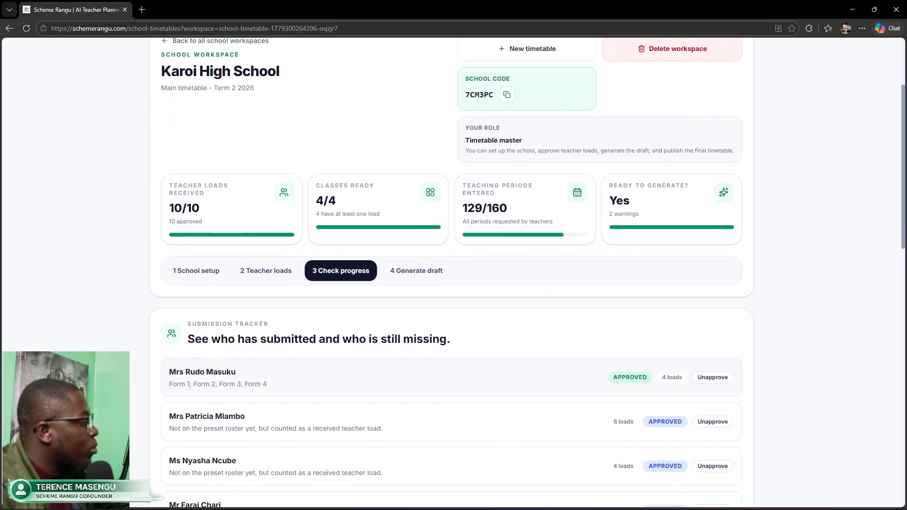
left_click(413, 275)
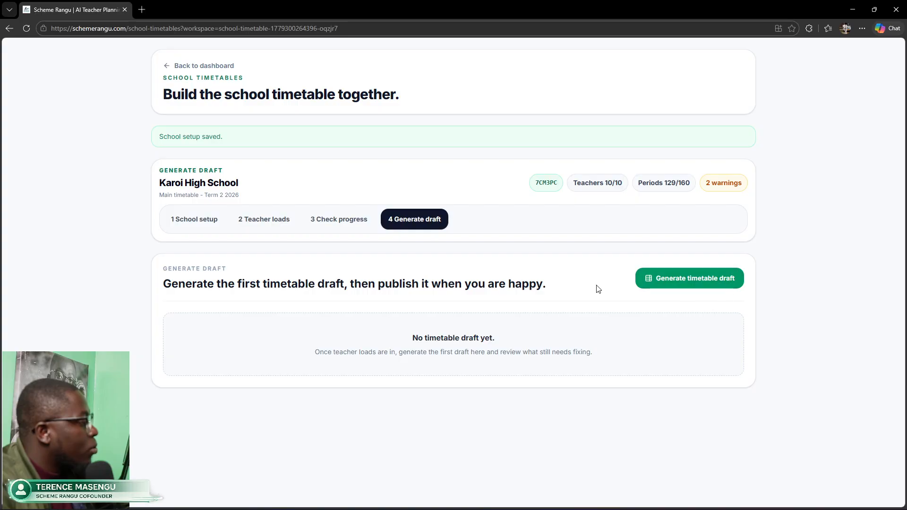
left_click(676, 279)
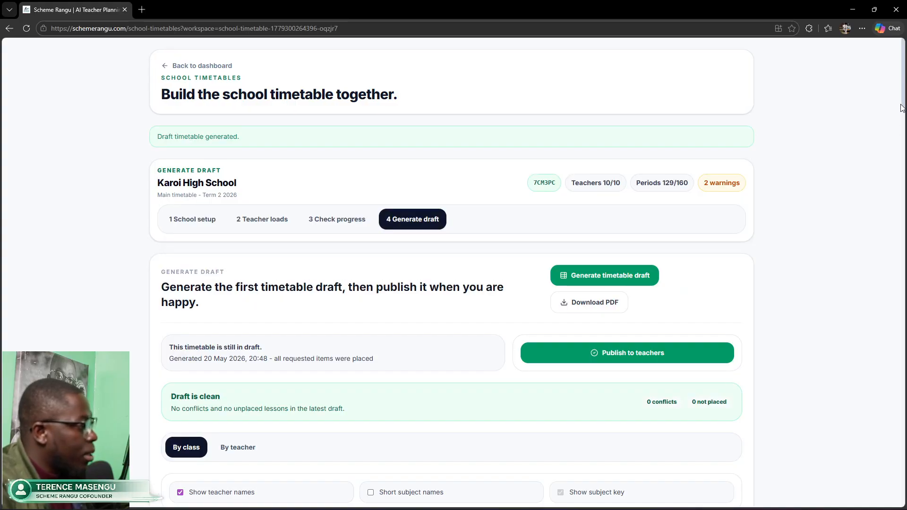
left_click_drag(903, 92, 905, 229)
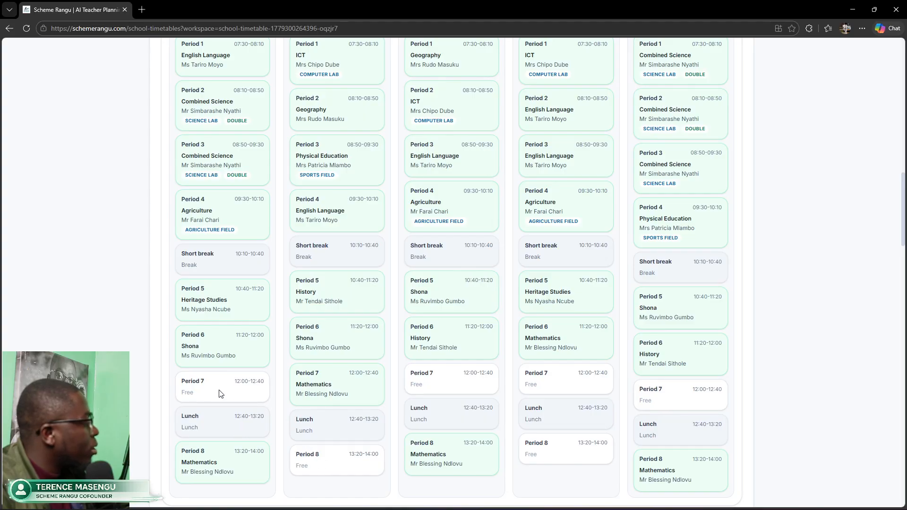
left_click_drag(903, 207, 904, 451)
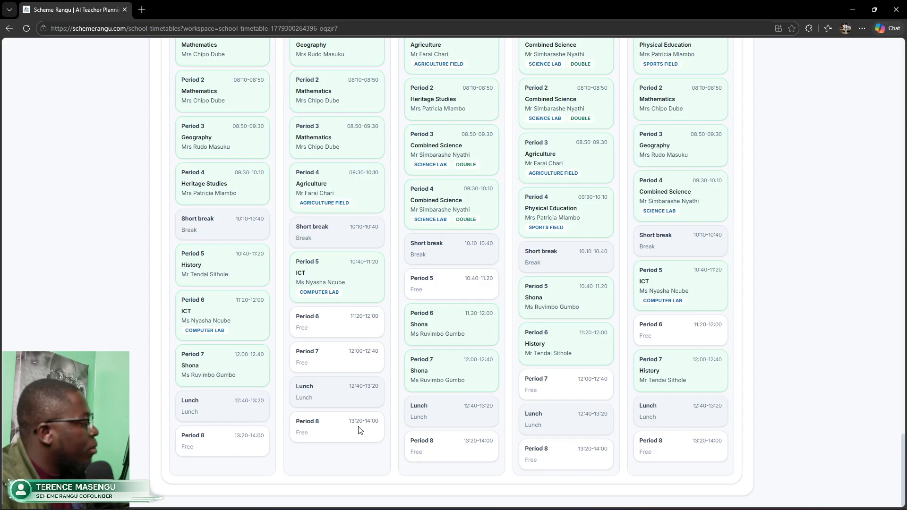
left_click_drag(902, 465, 882, 107)
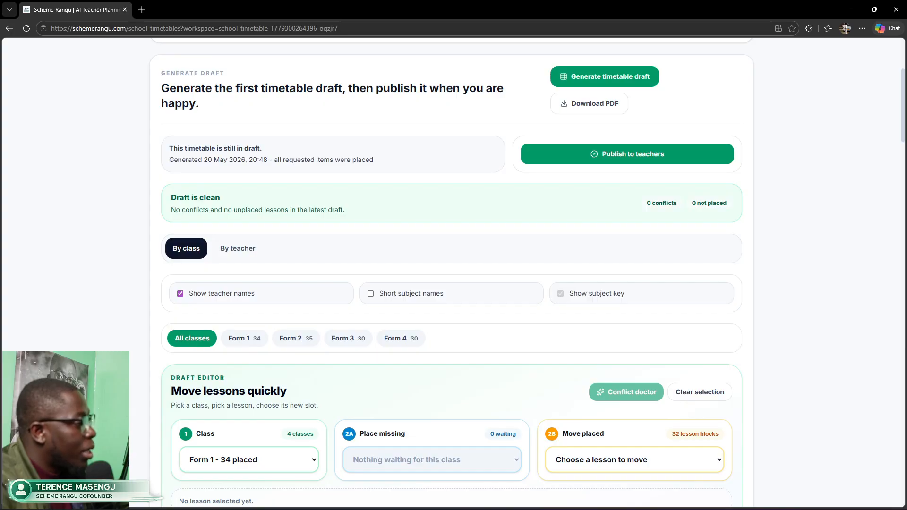
left_click_drag(902, 93, 900, 124)
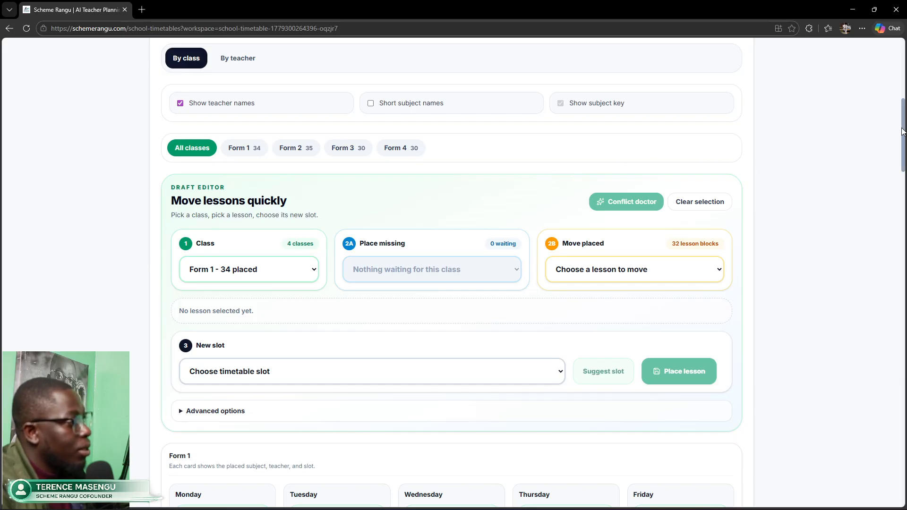
left_click_drag(901, 131, 904, 257)
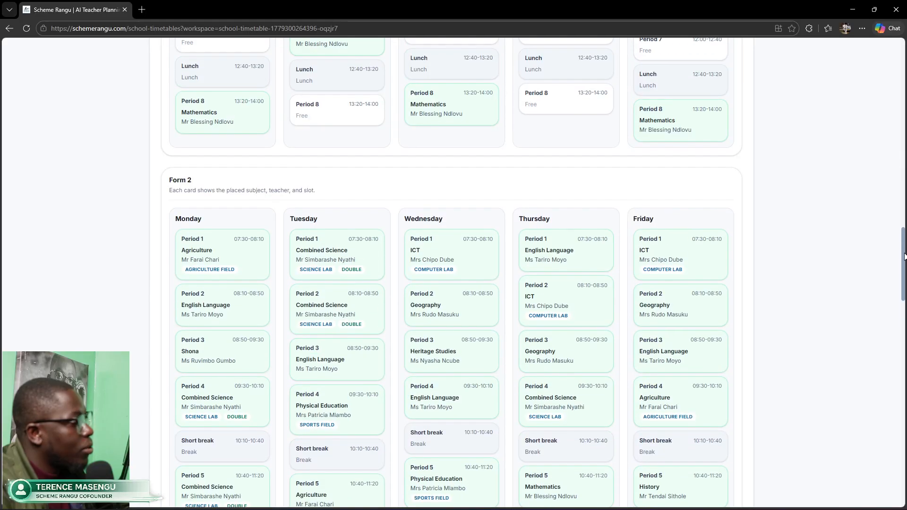